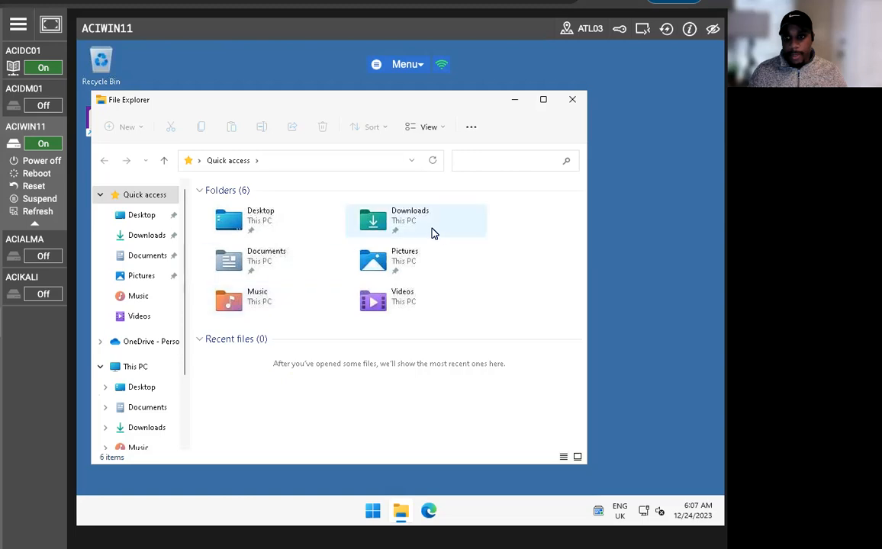
- Launch the Splunk 9.0.3 installer from Downloads, accept the license agreement and go through the customized options to the account type choice
double_click(247, 263)
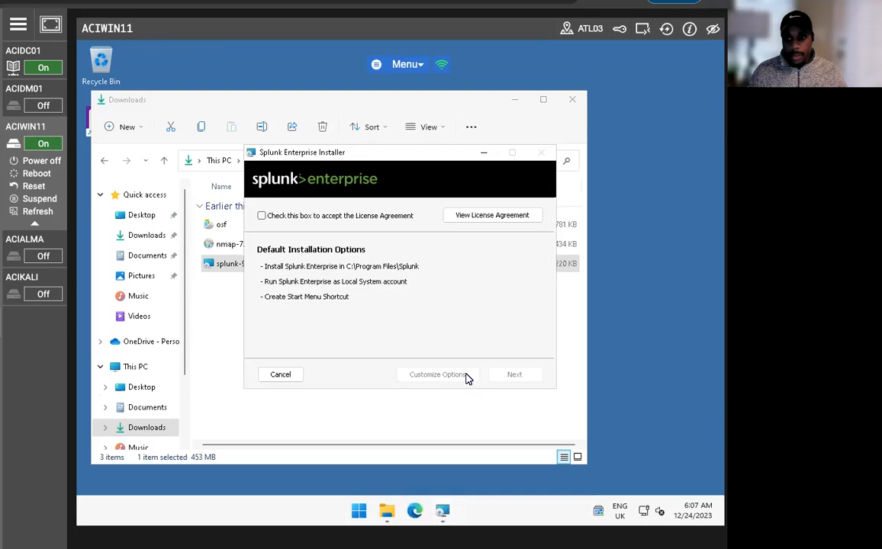
click(260, 214)
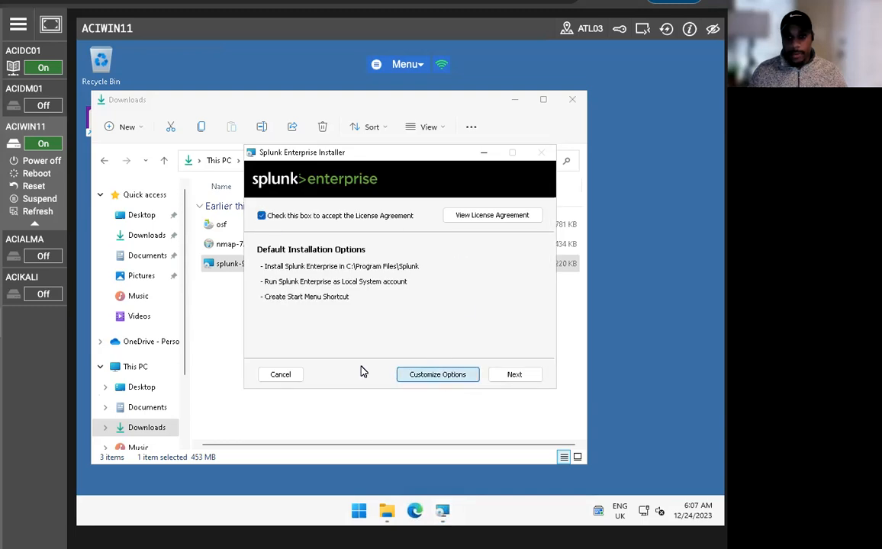
click(416, 374)
click(505, 375)
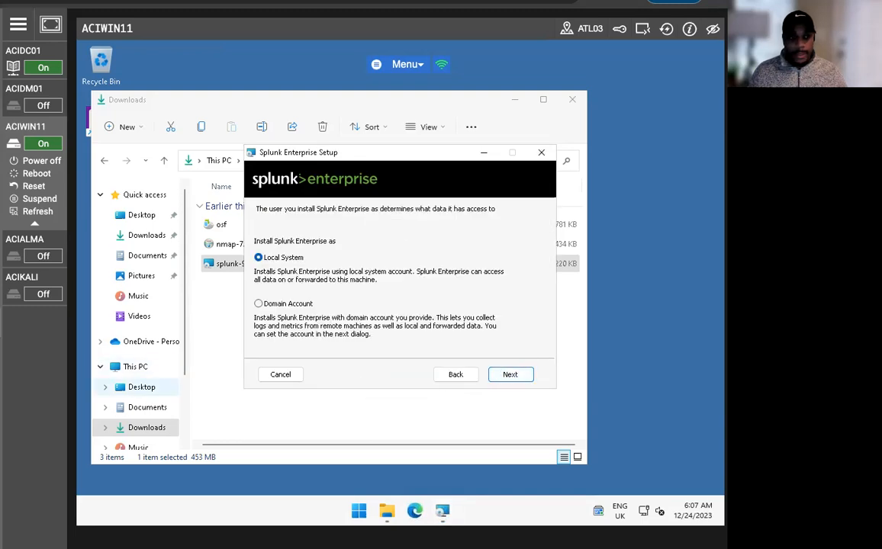
- Install Splunk Enterprise under a Domain Account, entering the username aciplab\administrator with the account password and its confirmation
click(258, 304)
click(510, 374)
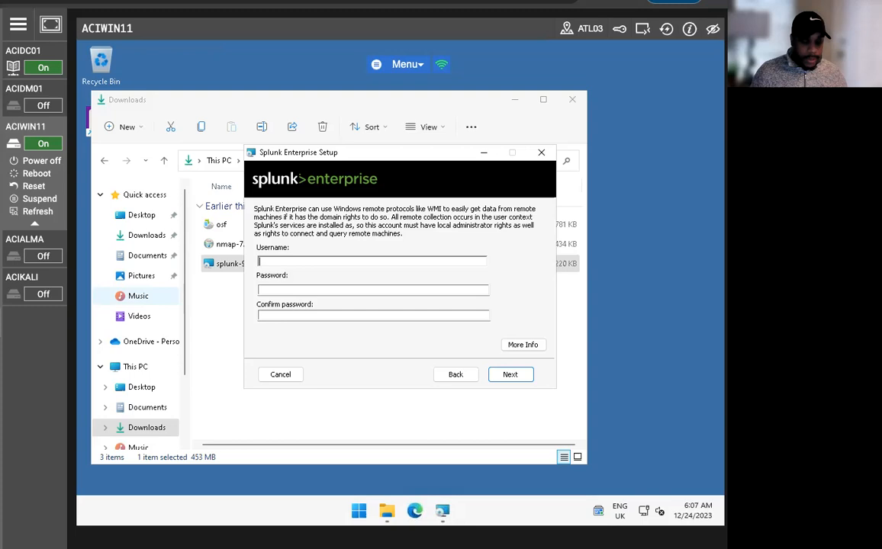
text(acip)
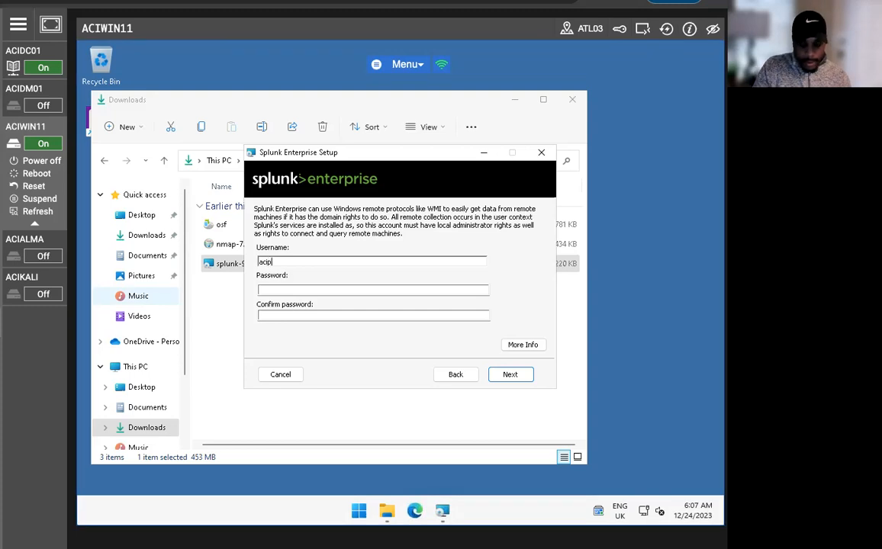
text(lab\administrator)
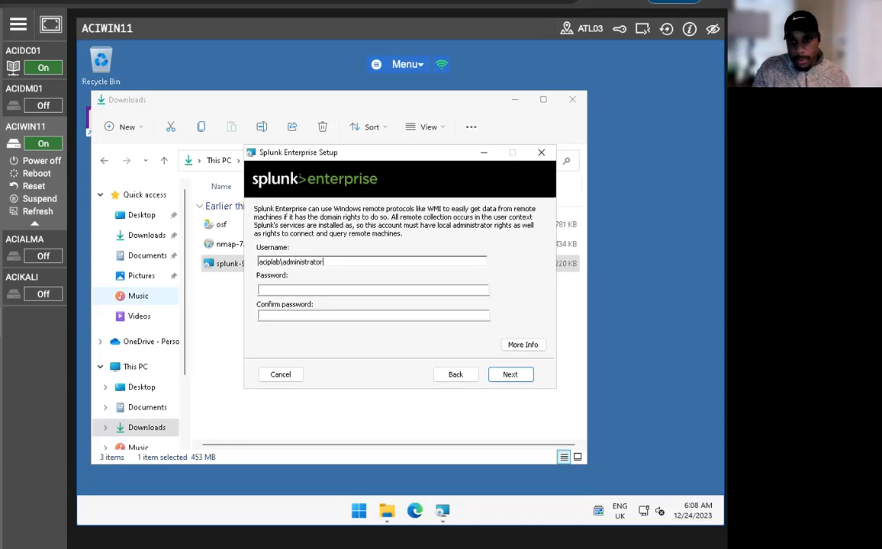
key(Tab)
text(••••••••)
key(Tab)
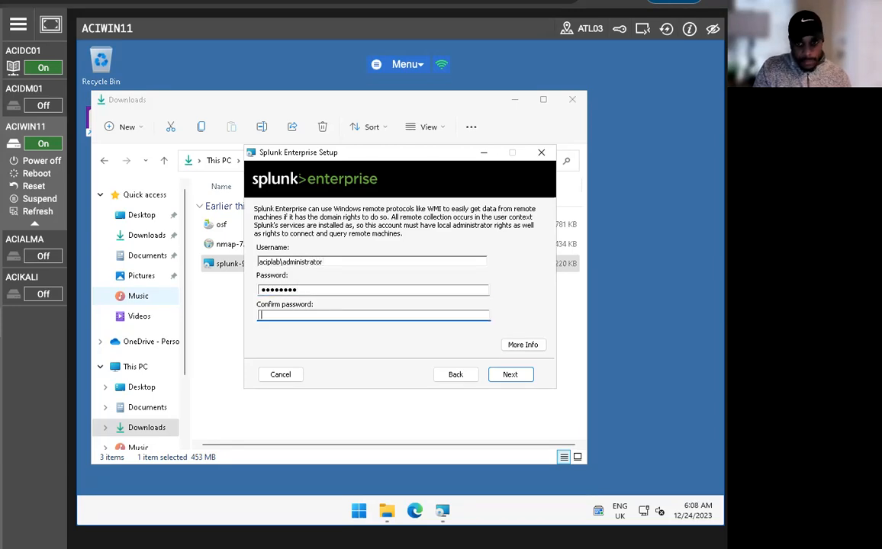
text(••••••)
key(Return)
- Create the Splunk administrator credentials with the username splunkadmin, entering and confirming the account password
click(300, 262)
text(splunkadmin)
key(Tab)
text(***)
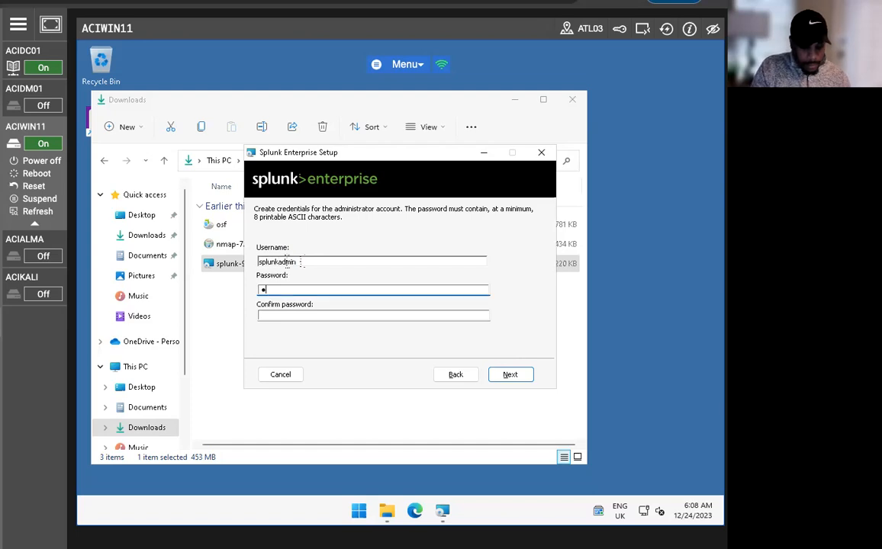
key(BackSpace)
key(BackSpace)
key(BackSpace)
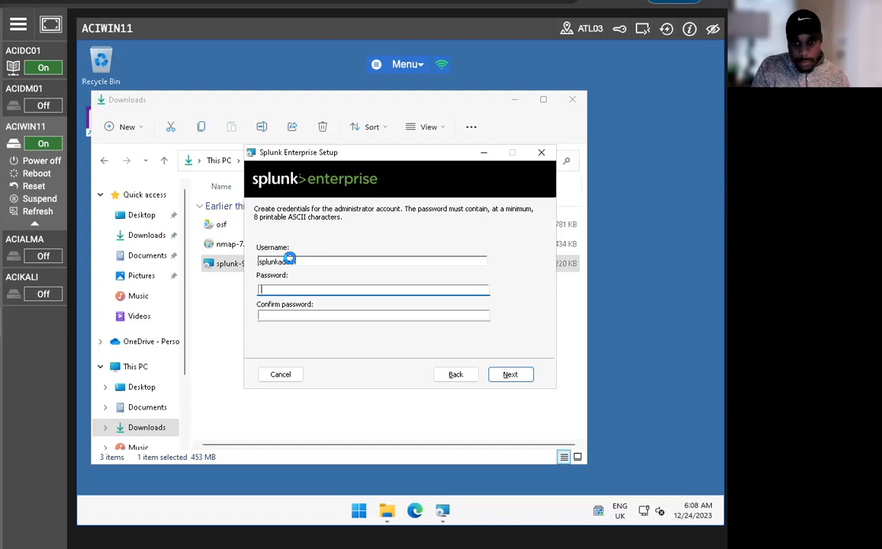
key(Caps_Lock)
text(********)
key(Tab)
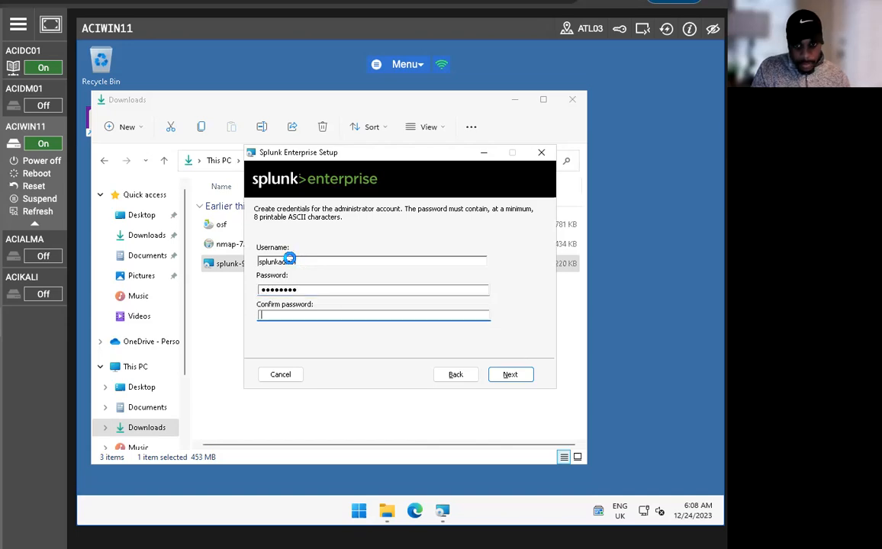
text(********)
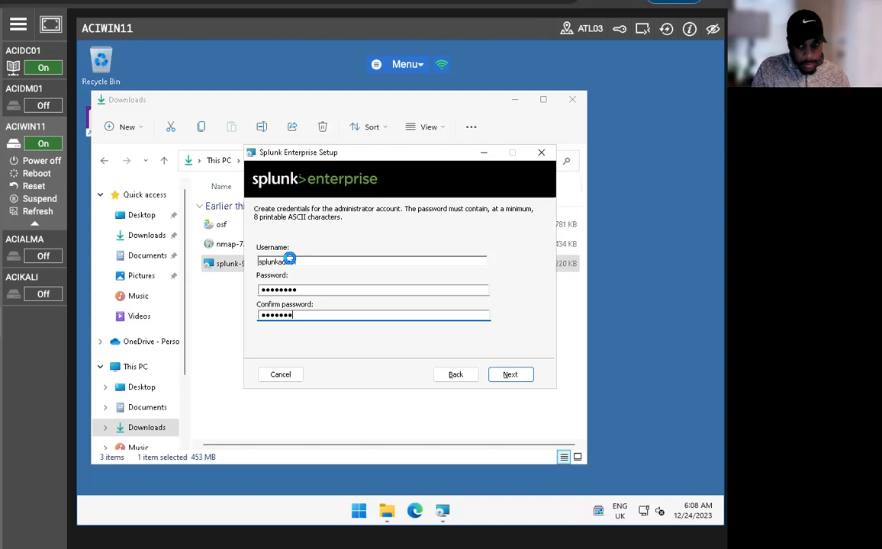
key(Return)
- Run the installation, finish the setup and launch Splunk Enterprise in Microsoft Edge
click(517, 376)
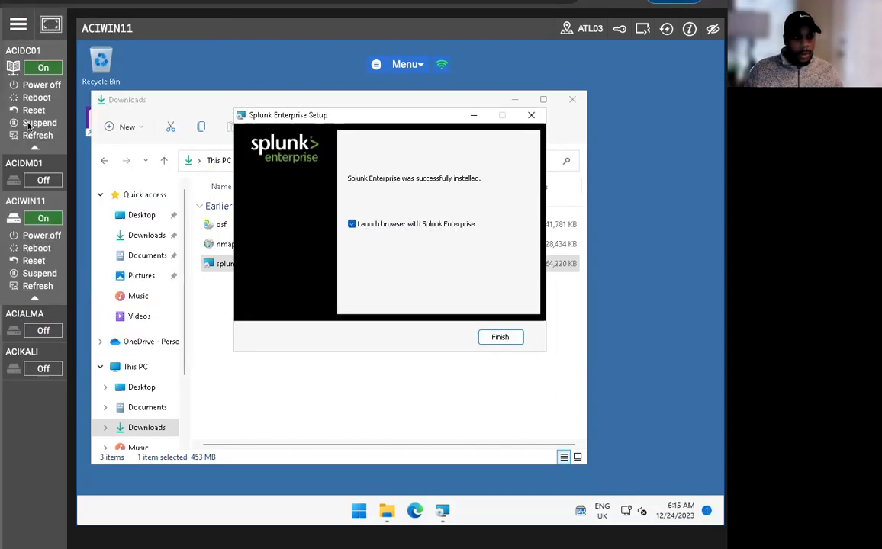
click(500, 337)
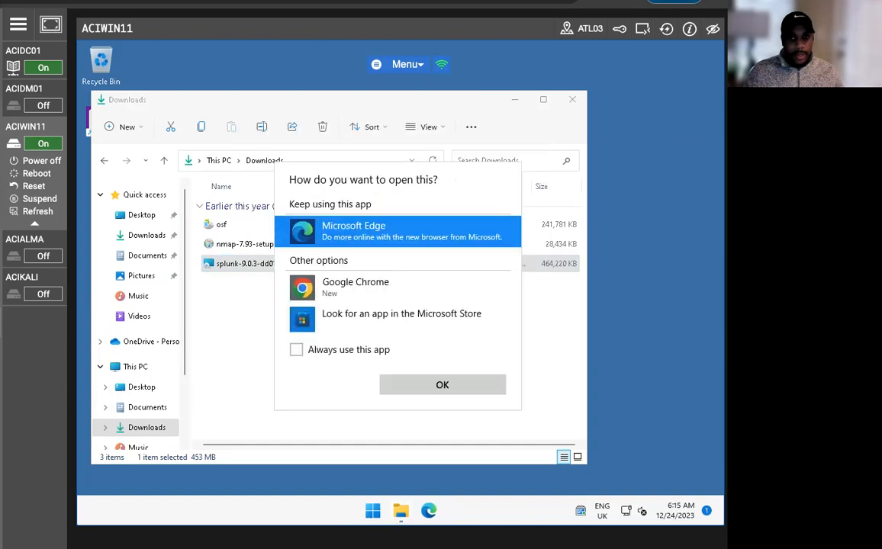
click(467, 380)
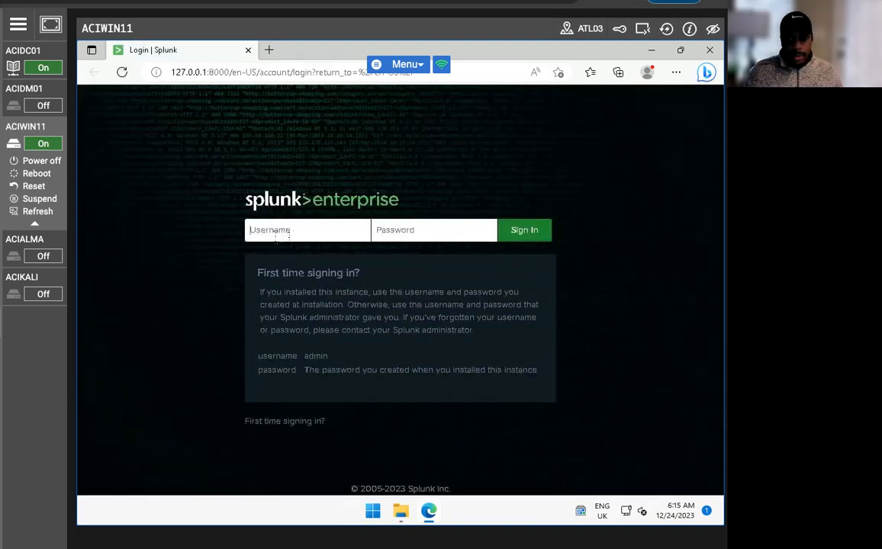
- Sign in to Splunk as splunkadmin with the account password and dismiss the introductory notices
text(so)
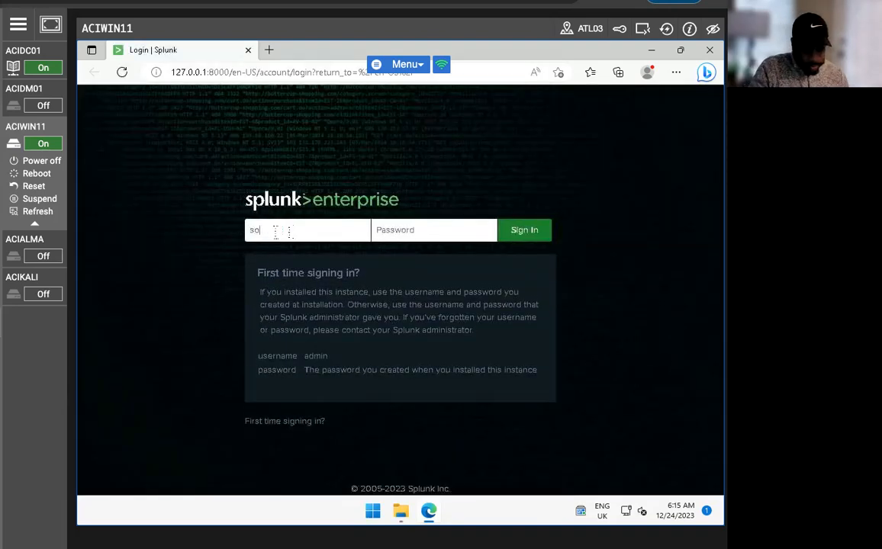
text(plunkadmin)
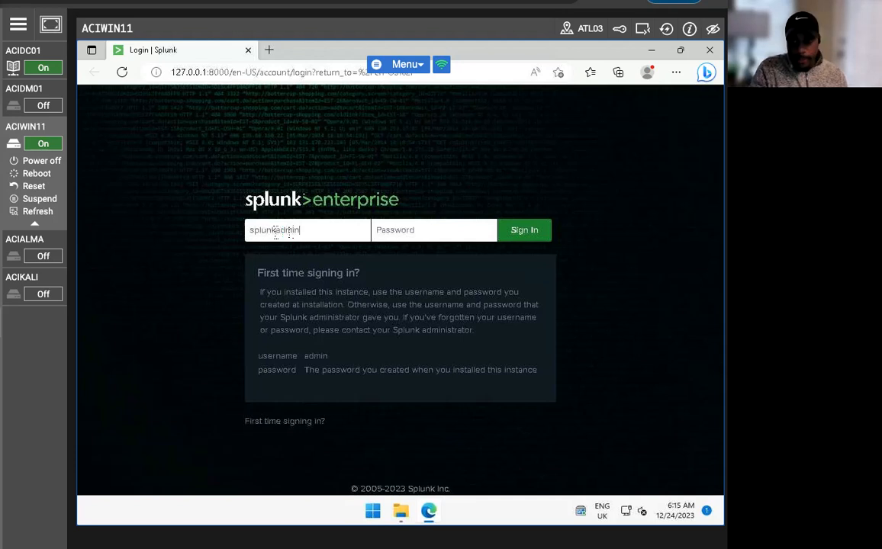
key(Tab)
text(••)
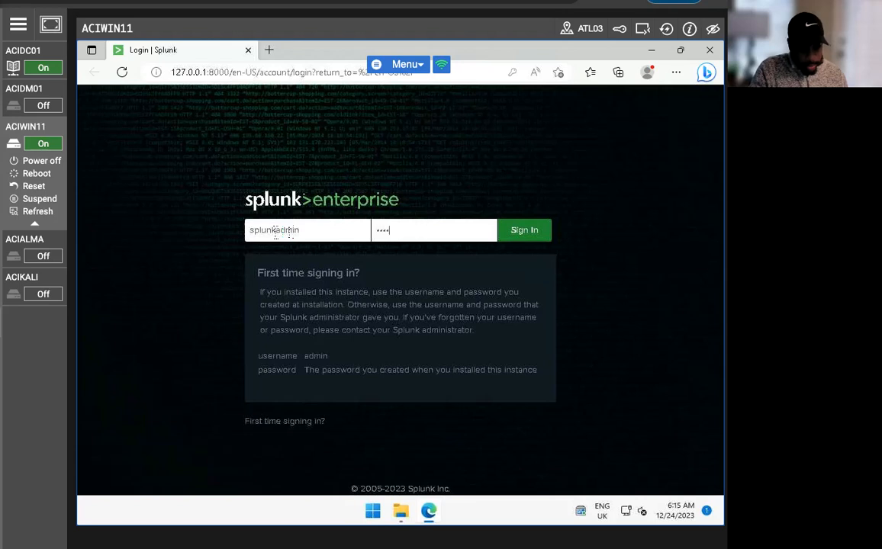
text(••••)
key(Return)
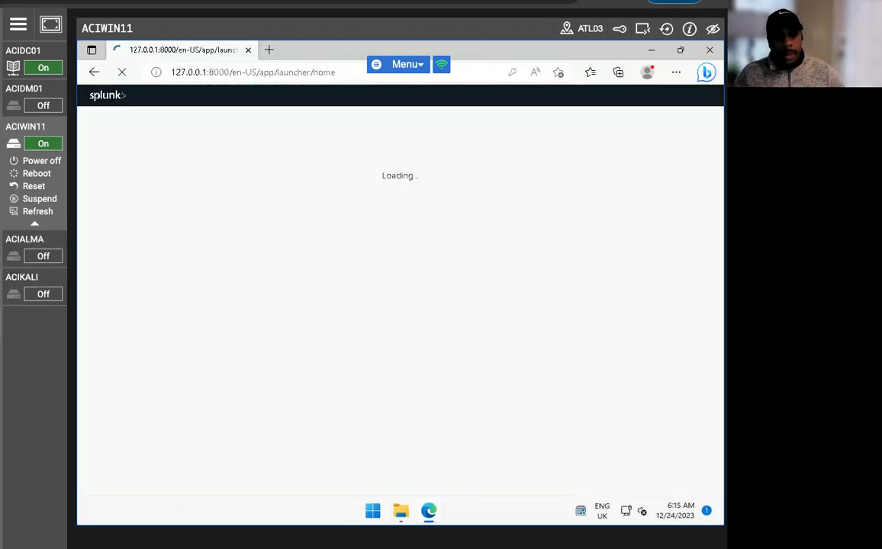
click(508, 188)
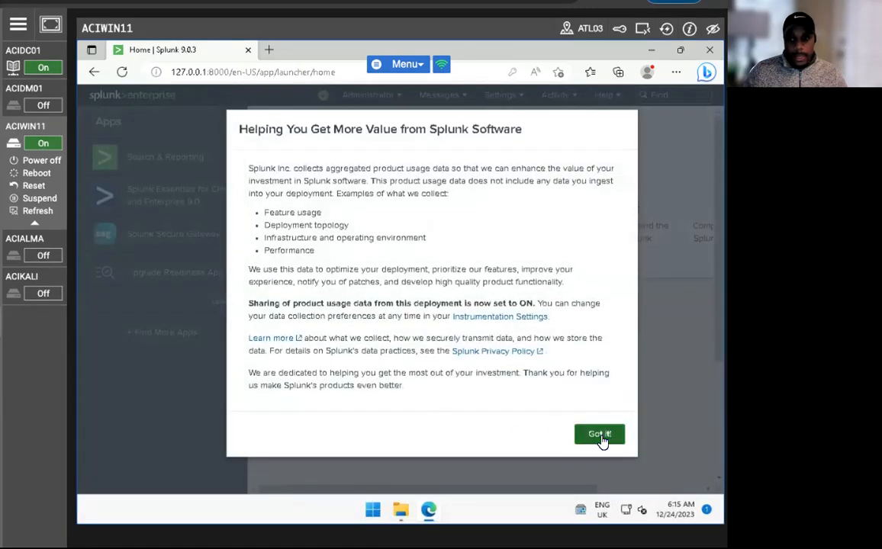
click(600, 435)
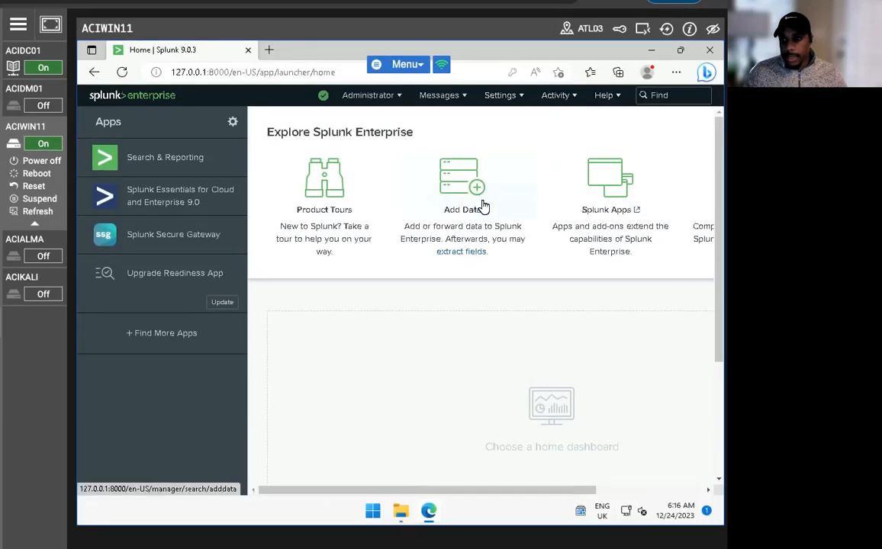
- Zoom the browser page out two levels and reconnect the session to the ACIWIN11 machine
click(676, 72)
click(568, 117)
click(568, 117)
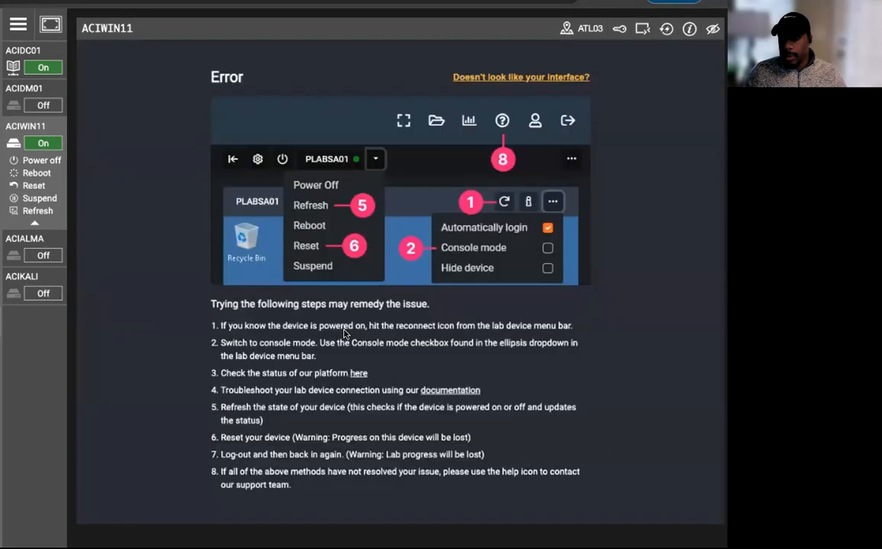
click(663, 30)
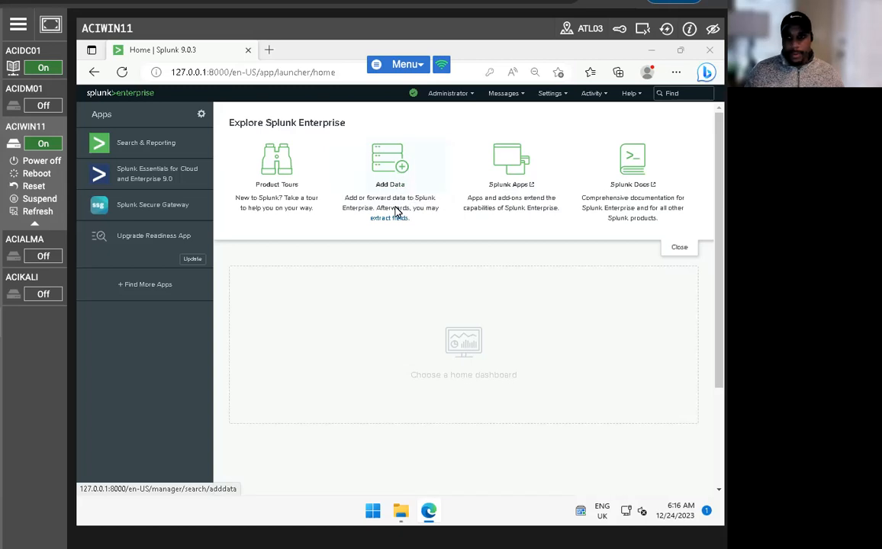
- Close the Explore Splunk Enterprise section and open the Forwarding and receiving settings
click(678, 248)
click(602, 96)
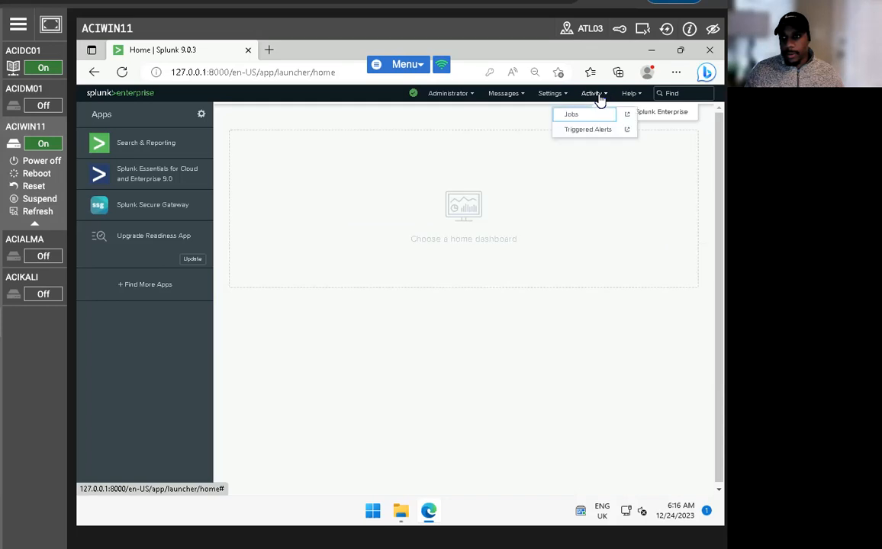
click(550, 96)
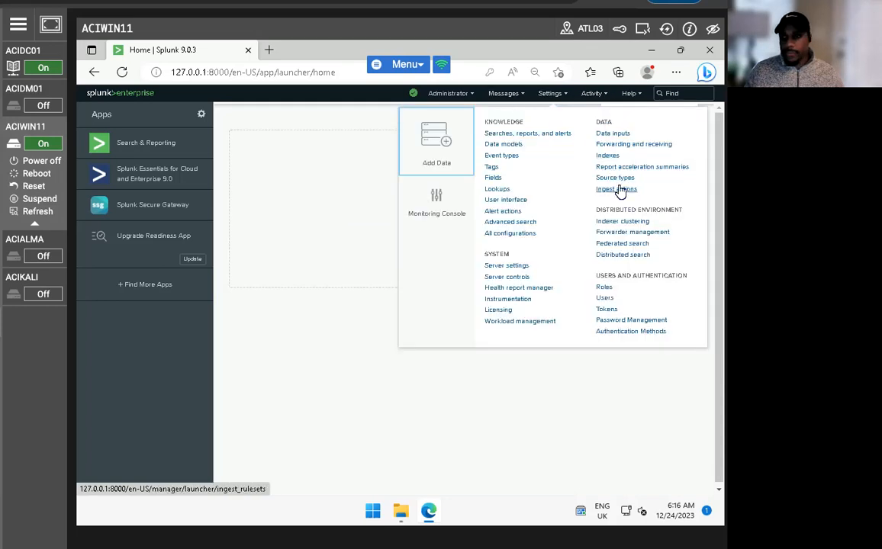
click(630, 144)
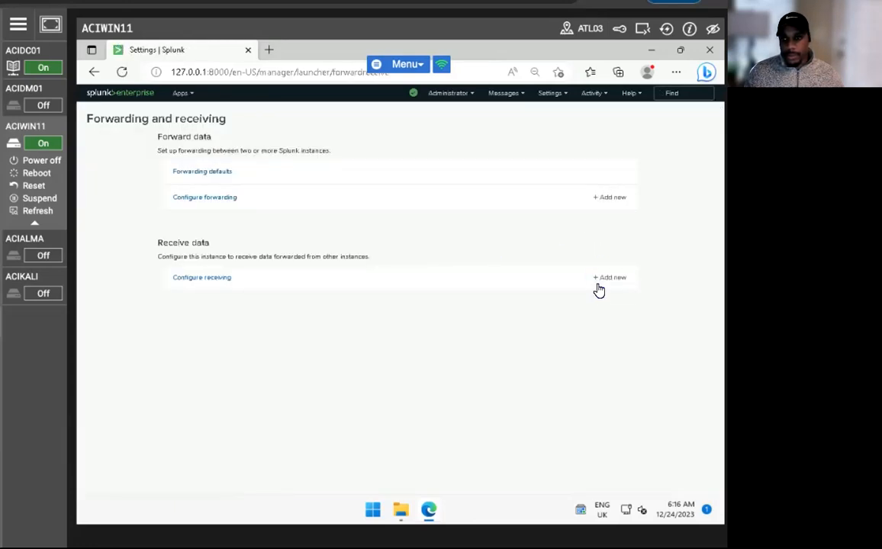
- Add a new data receiving configuration that listens on port 9997 and save it
click(603, 283)
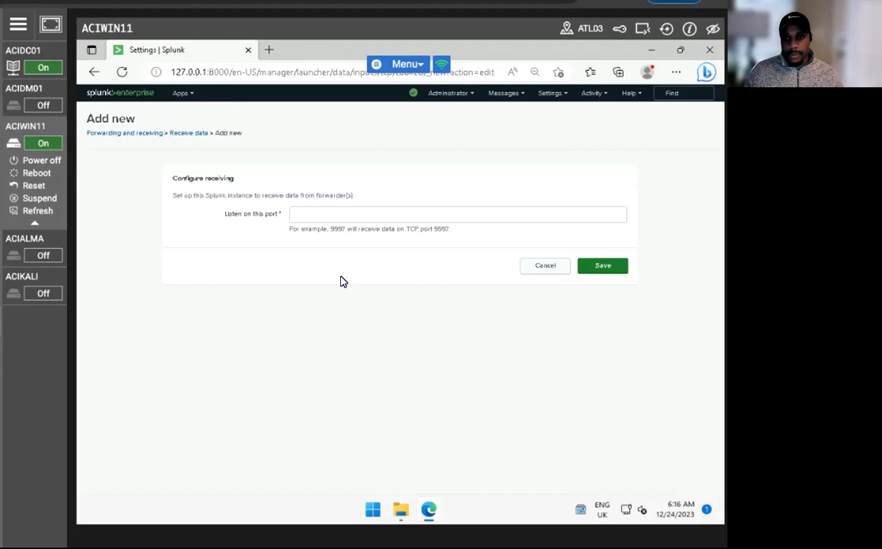
click(382, 211)
text(999)
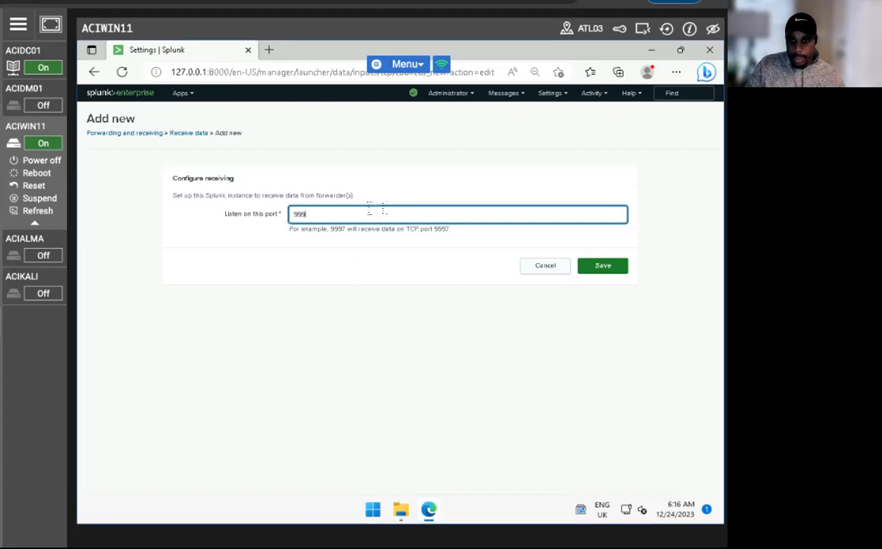
text(7)
click(594, 267)
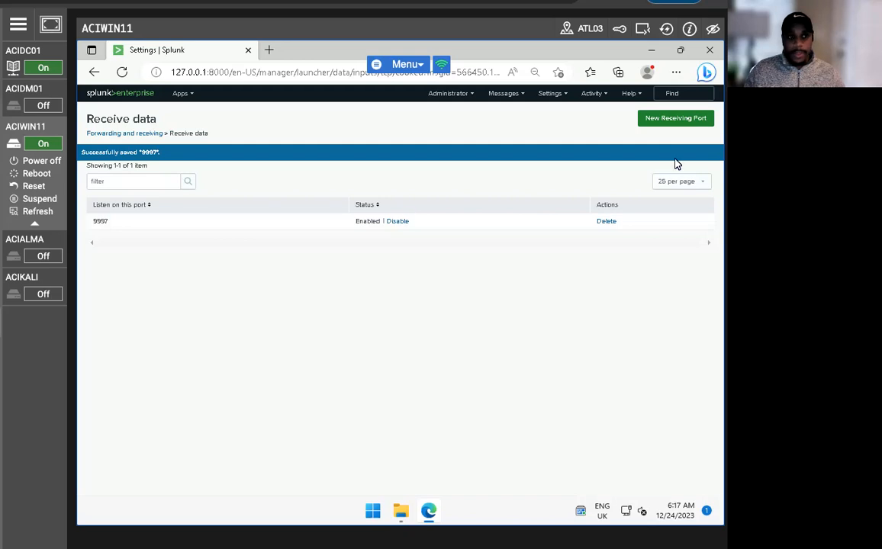
- Minimize the open windows, search for the Windows firewall and open Windows Defender Firewall with Advanced Security
click(652, 51)
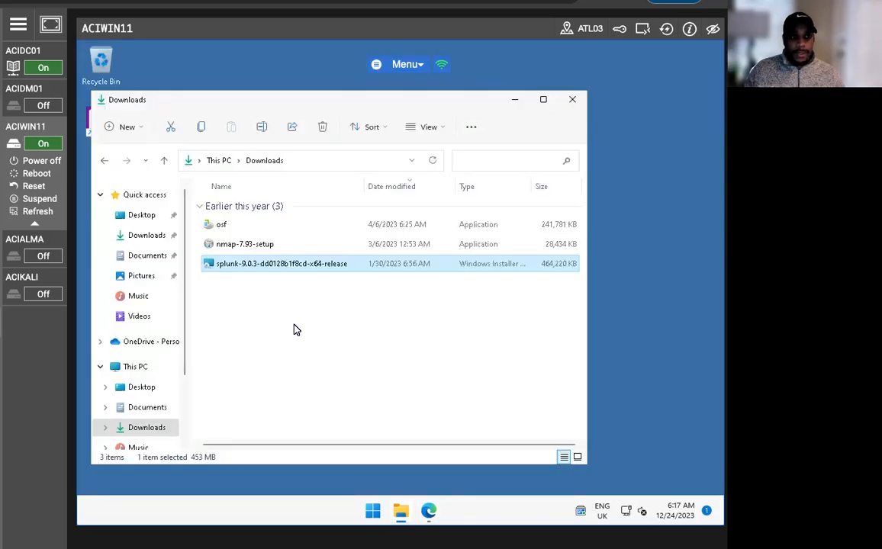
click(514, 99)
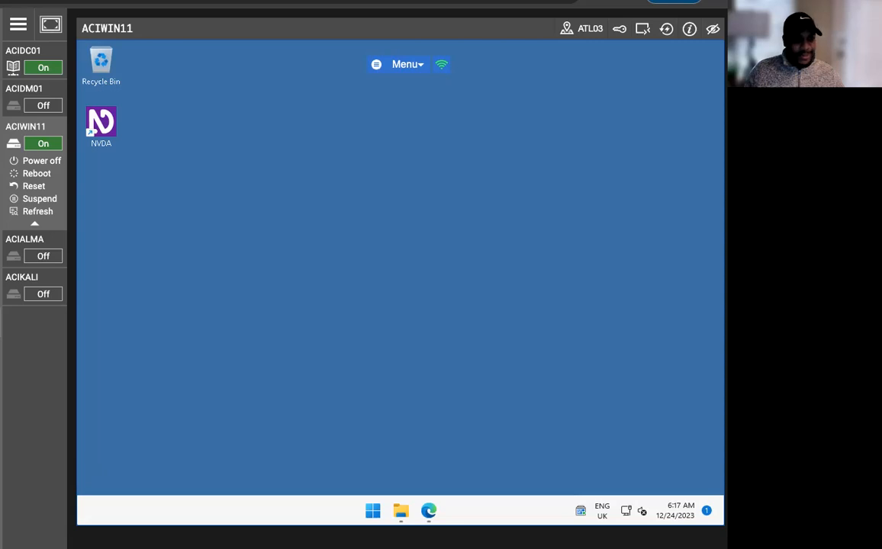
click(372, 510)
click(297, 103)
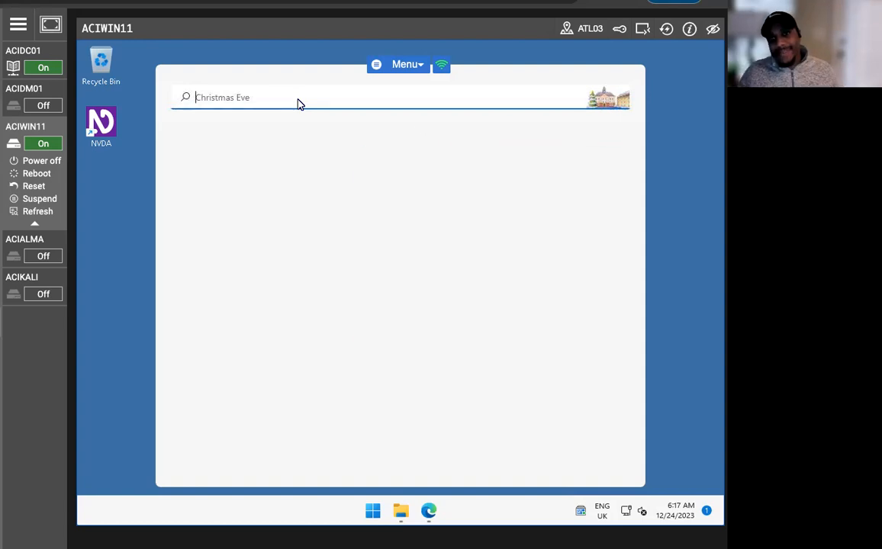
text(windows firew)
click(248, 191)
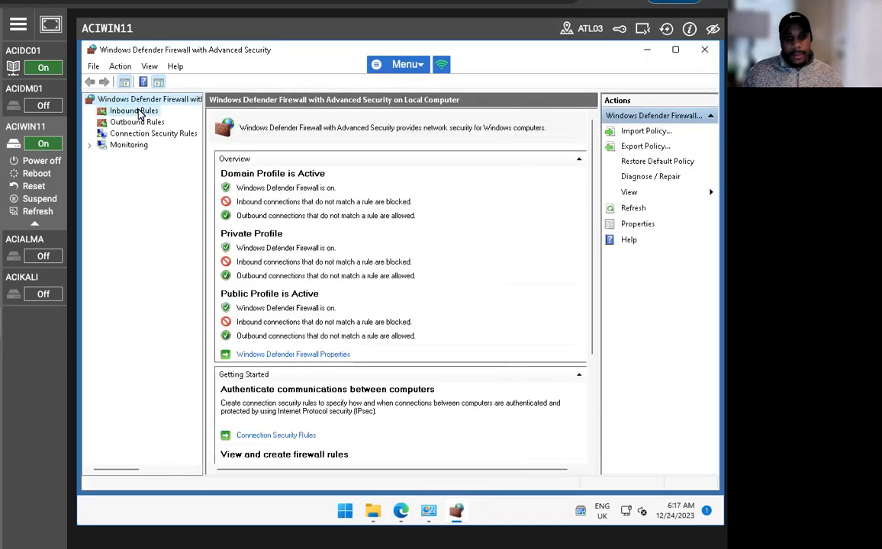
- Start a new inbound firewall rule of type Port for the specific local TCP ports 8089 and 9997
click(135, 112)
right_click(142, 113)
click(195, 122)
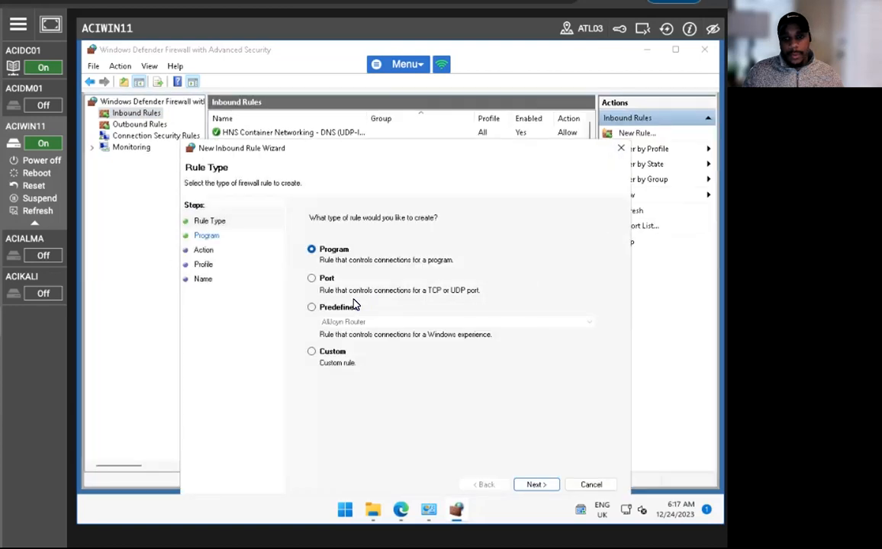
click(311, 277)
click(534, 485)
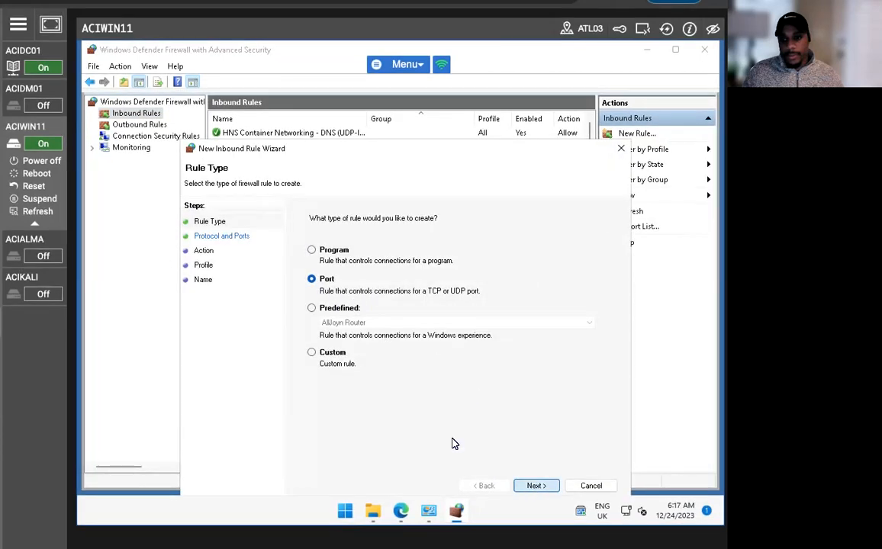
text(8085)
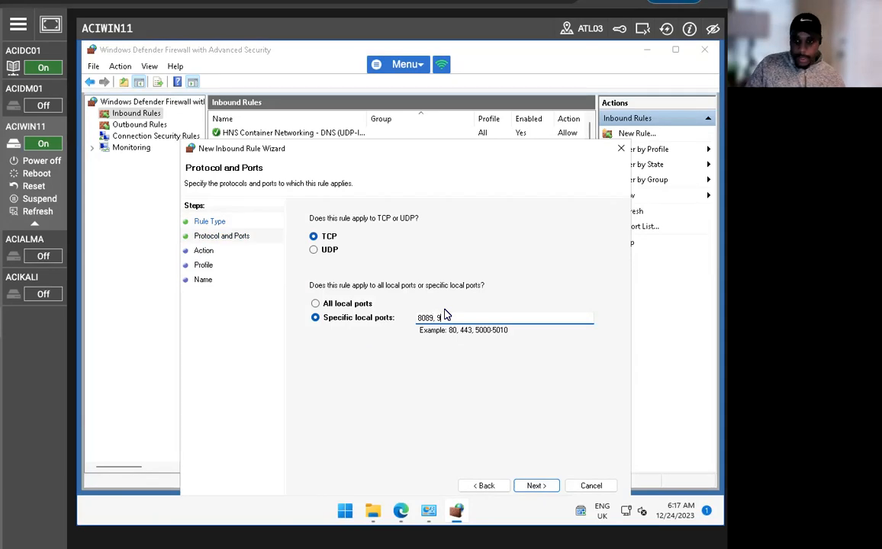
text(, 99997)
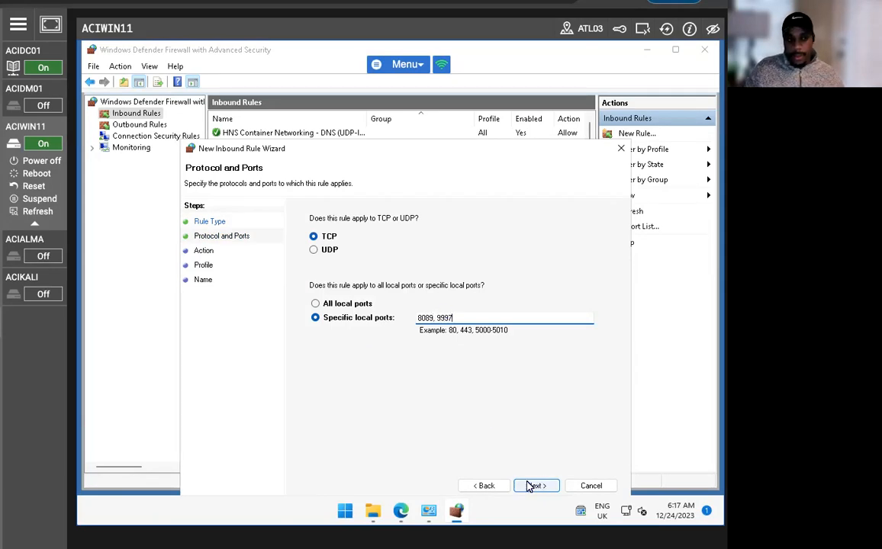
click(536, 486)
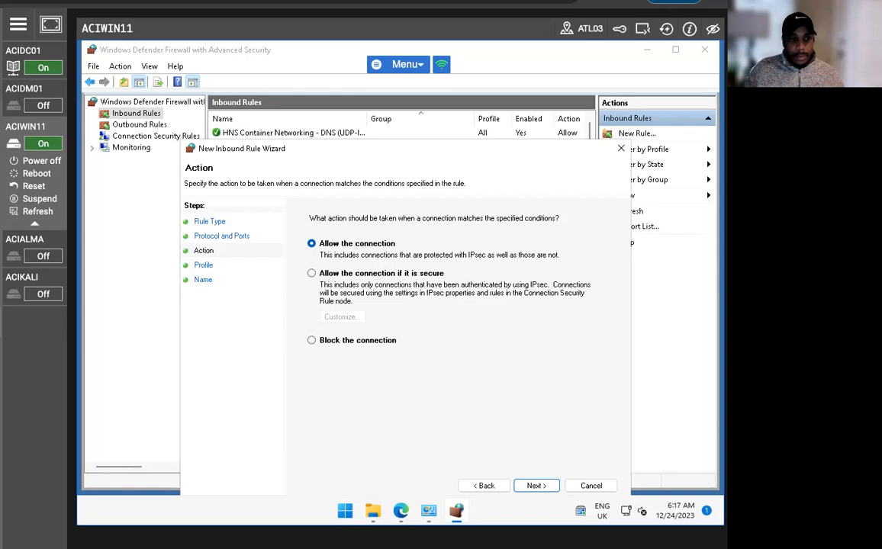
- Allow the connection on the domain, private and public profiles, name the rule Splunk and finish creating it
click(536, 486)
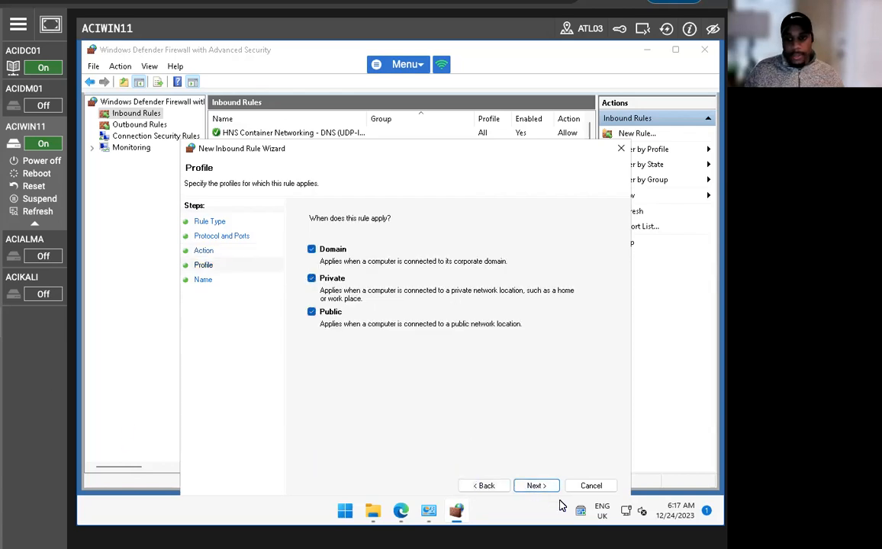
click(545, 486)
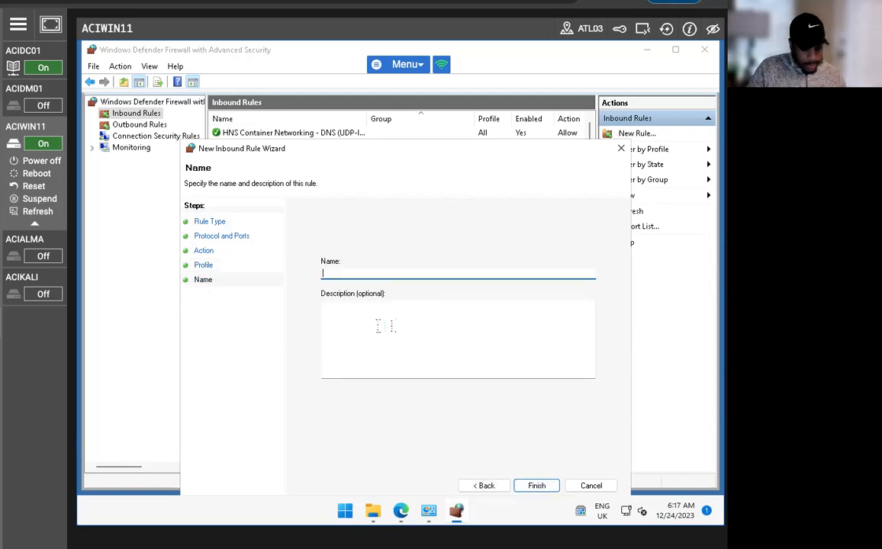
key(Left)
key(Left)
key(Left)
text(l)
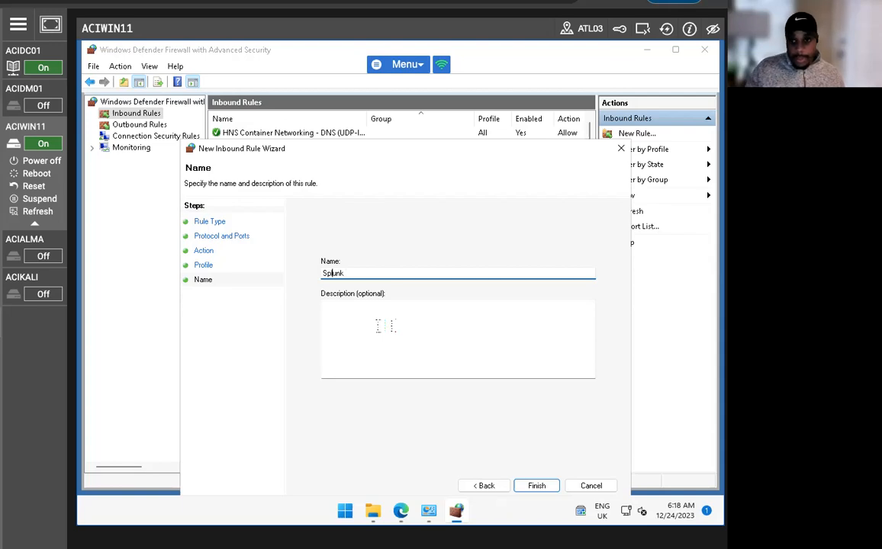
click(527, 486)
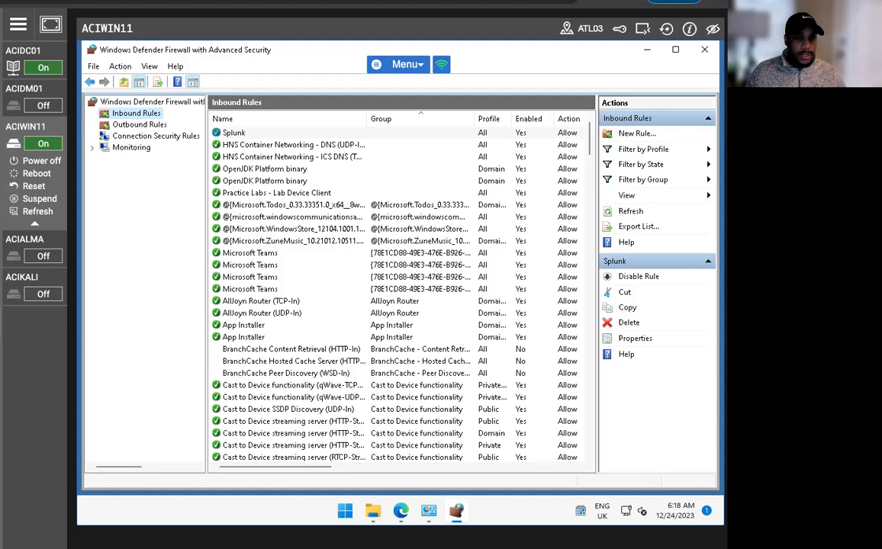
- Power on the ACIDM01 machine and run the splunkforwarder 9.0.3 installer from its Downloads folder
mouse_move(26, 95)
click(40, 125)
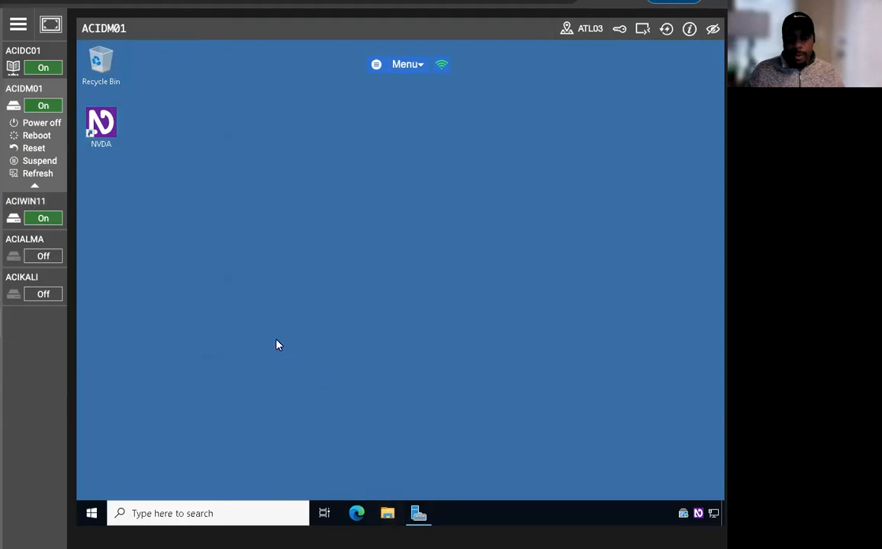
key(super+e)
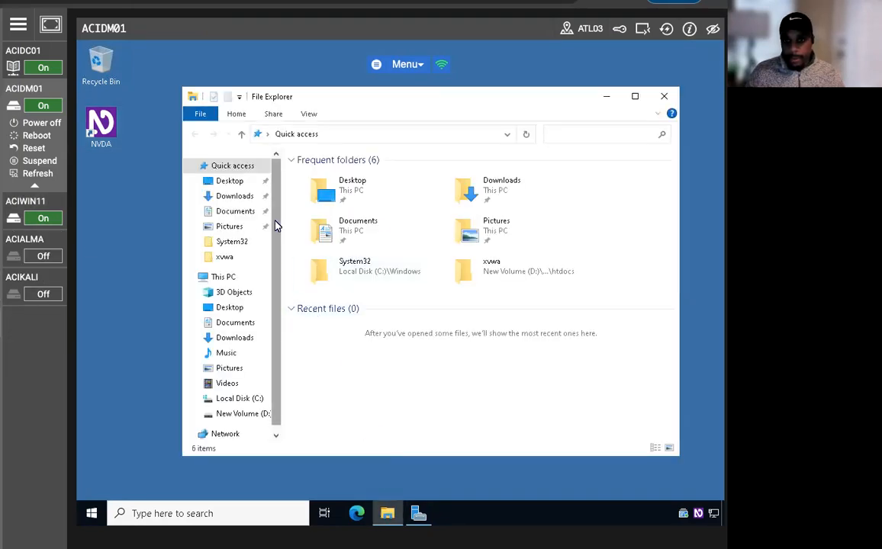
double_click(495, 205)
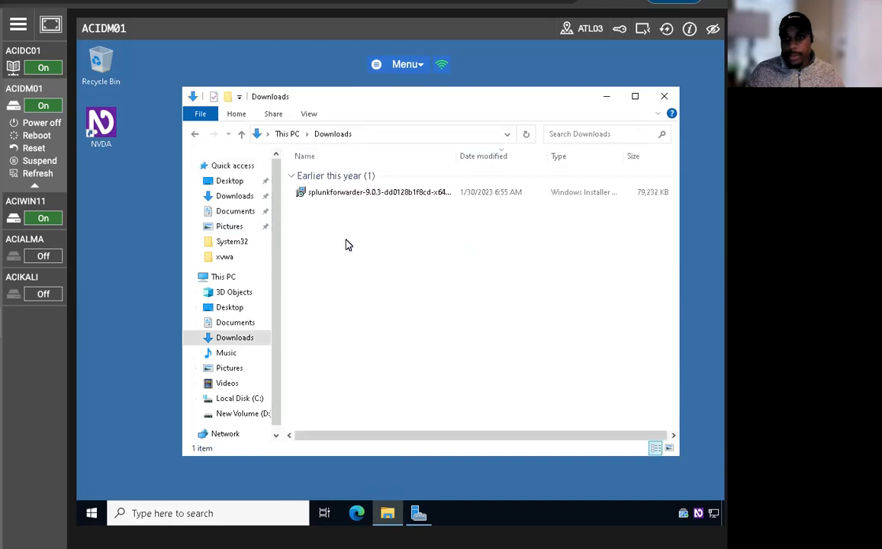
double_click(357, 194)
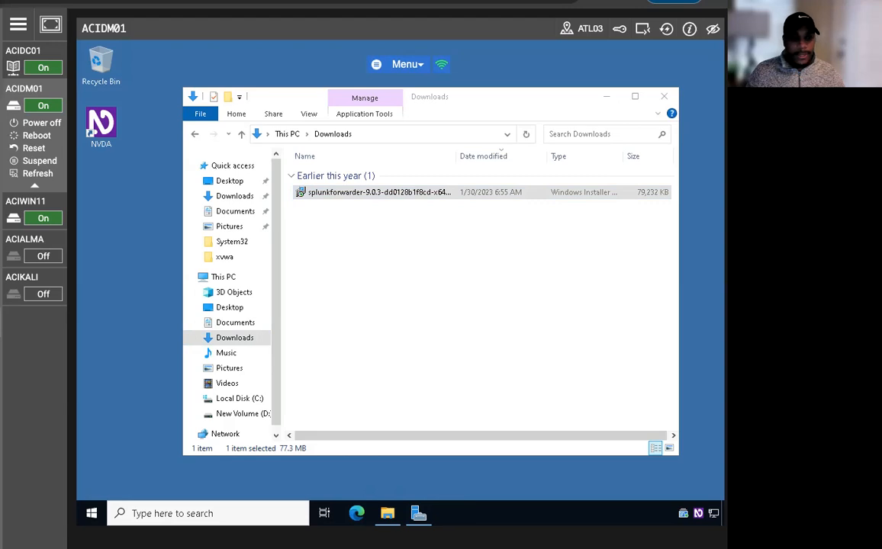
- Accept the Universal Forwarder license agreement and continue with the default options for an on-premises Splunk Enterprise instance
click(261, 220)
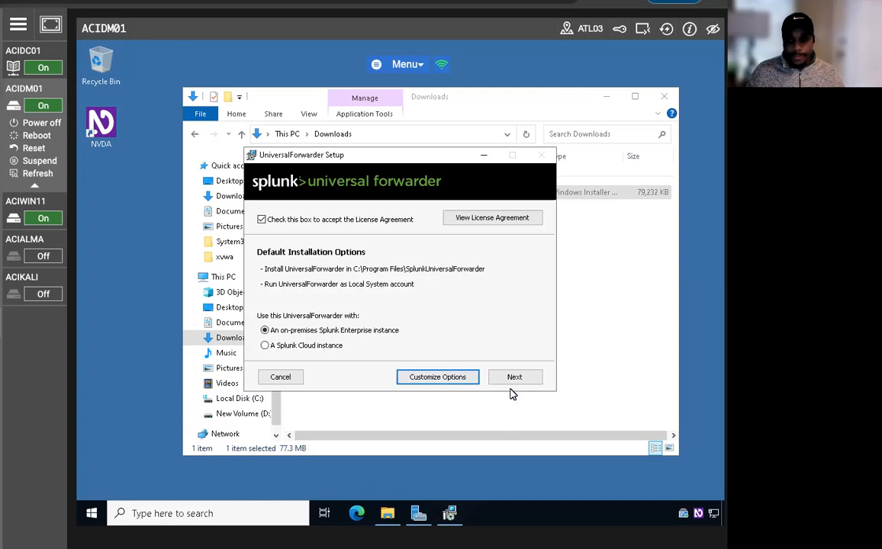
click(485, 380)
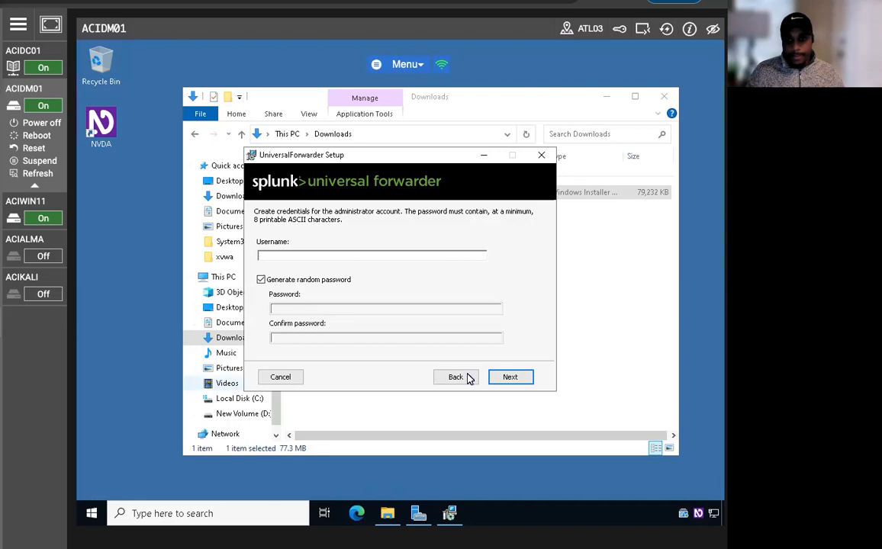
click(508, 378)
click(395, 298)
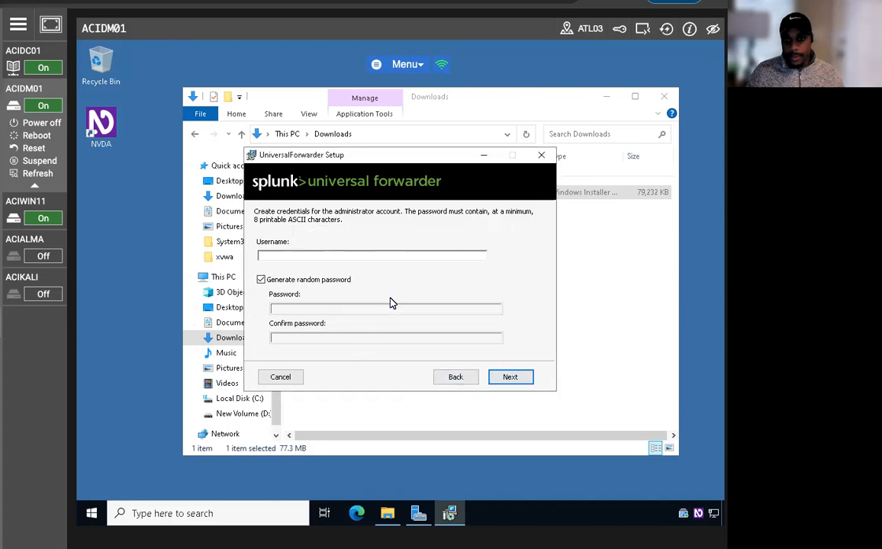
- Turn off random password generation and set the forwarder's administrator username to aciplab\administrator
click(261, 279)
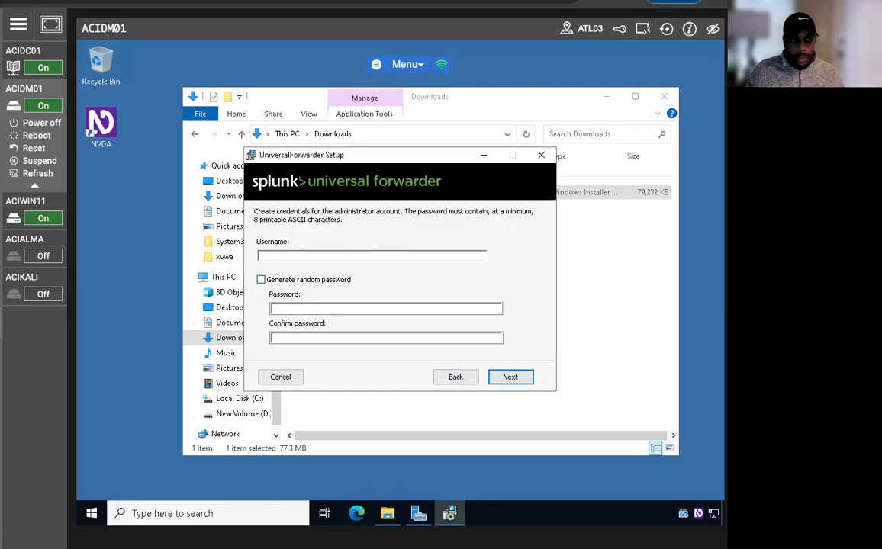
click(289, 257)
text(audit)
key(BackSpace)
key(BackSpace)
key(BackSpace)
key(BackSpace)
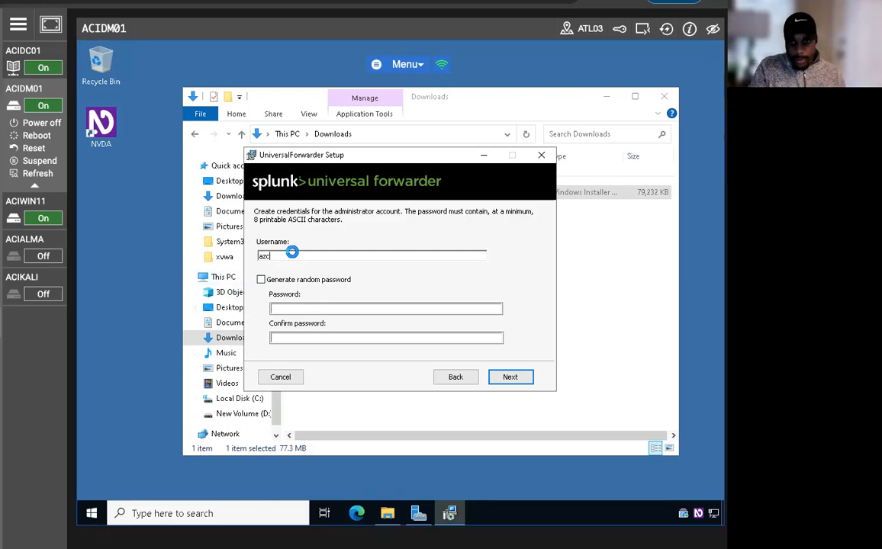
text(cidla)
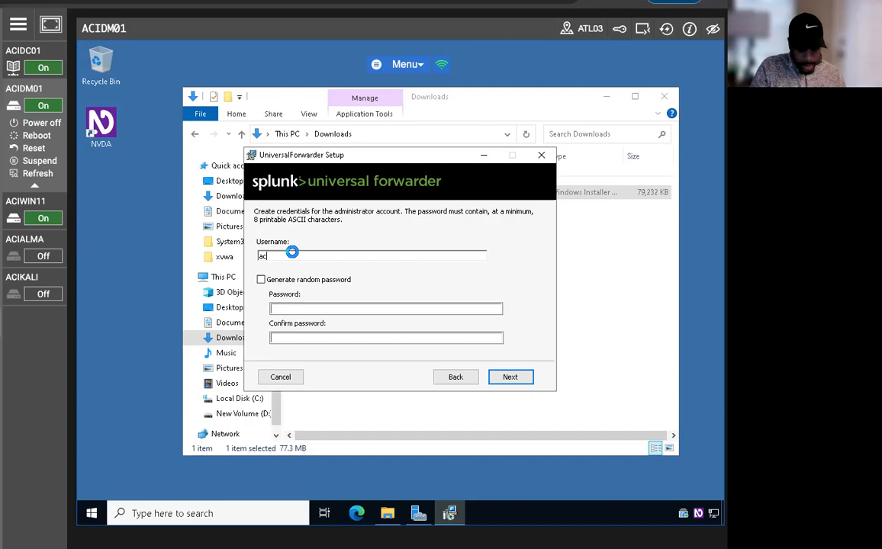
text(b\admin)
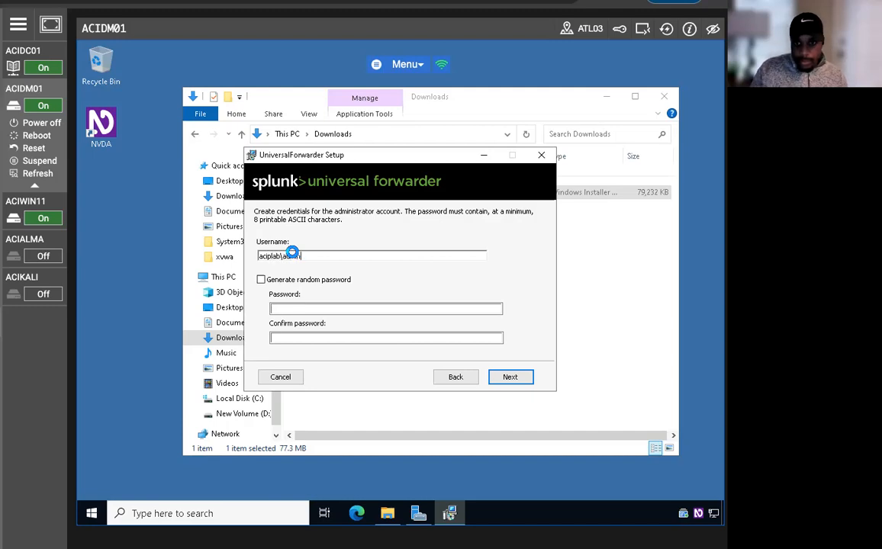
text(istrator)
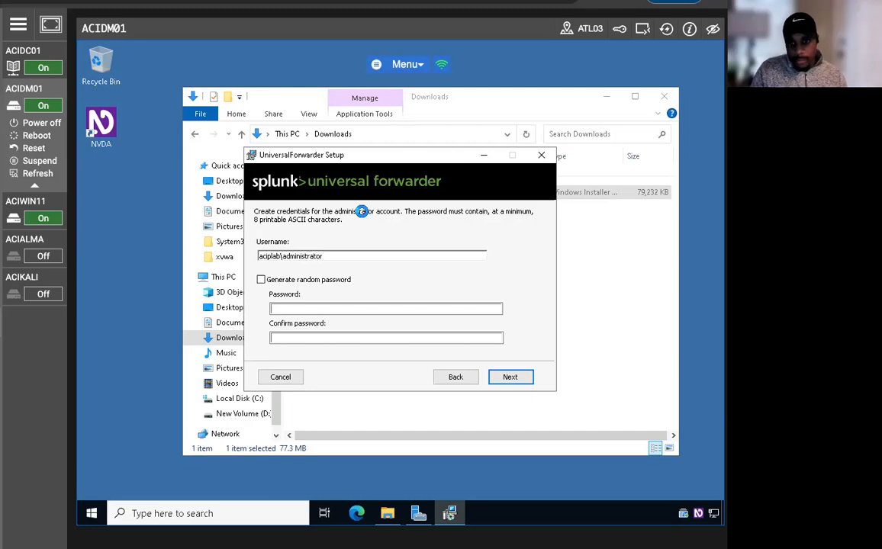
- Enter and confirm the forwarder's administrator account password, and continue to the deployment server settings
key(Tab)
key(Tab)
text(P)
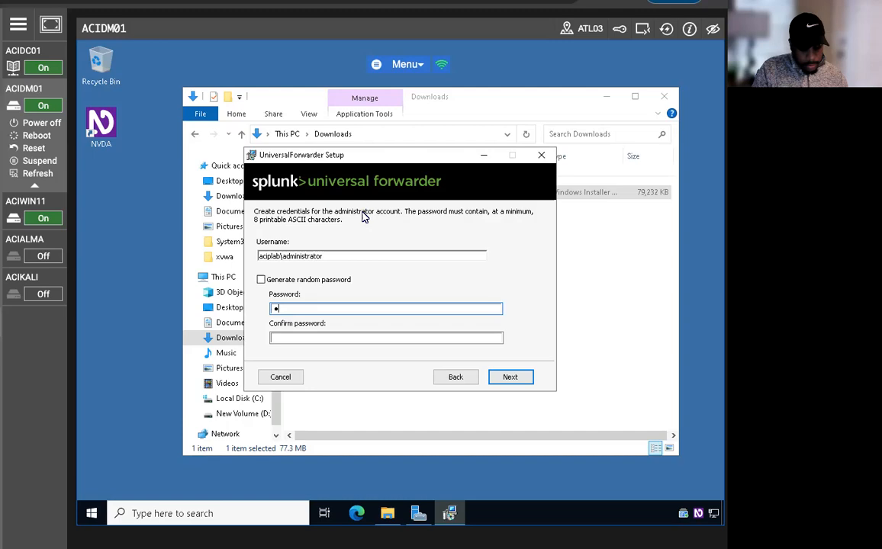
text(assword)
key(Tab)
key(Caps_Lock)
text(Passwor)
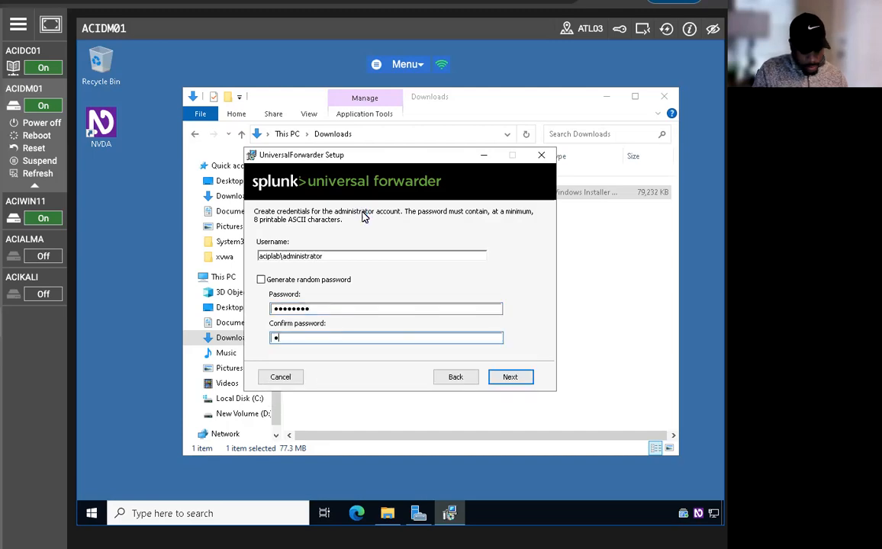
text(d)
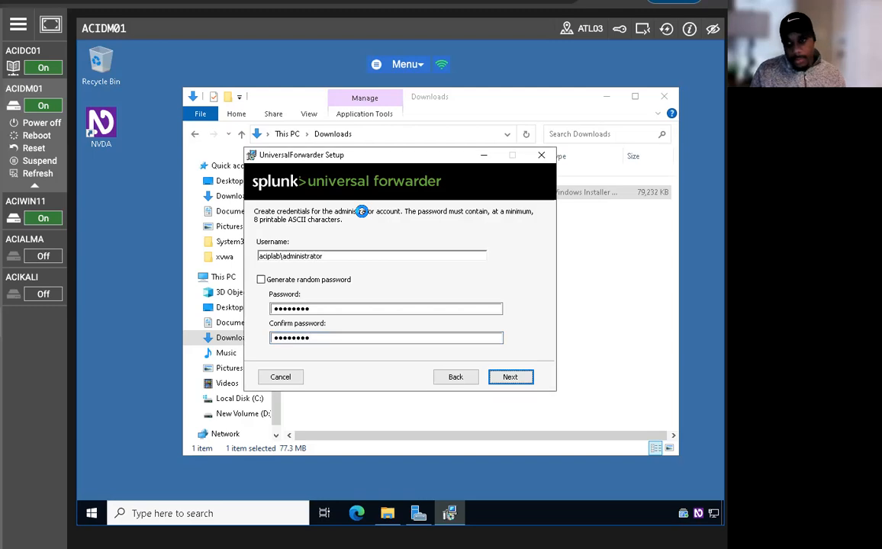
key(Return)
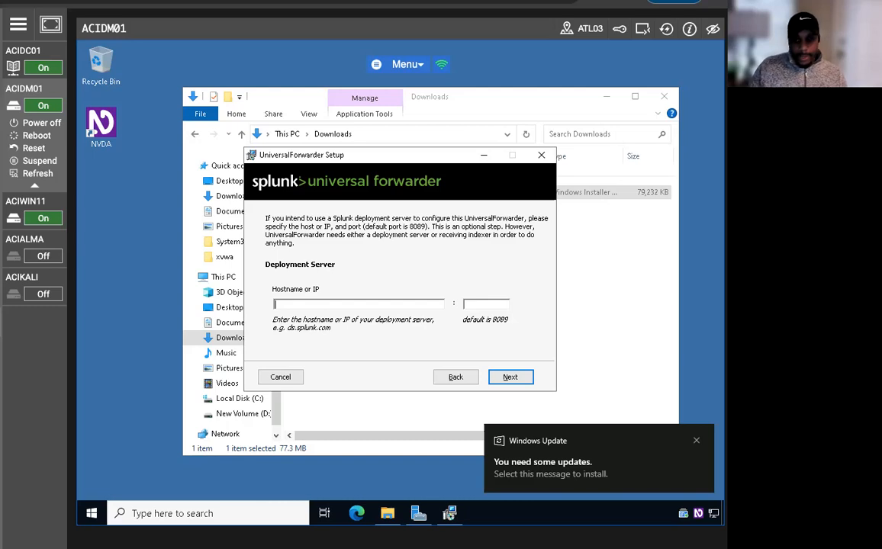
- Set the deployment server to 192.168.0.3 on port 8089 and continue to the receiving indexer settings
text(192.13)
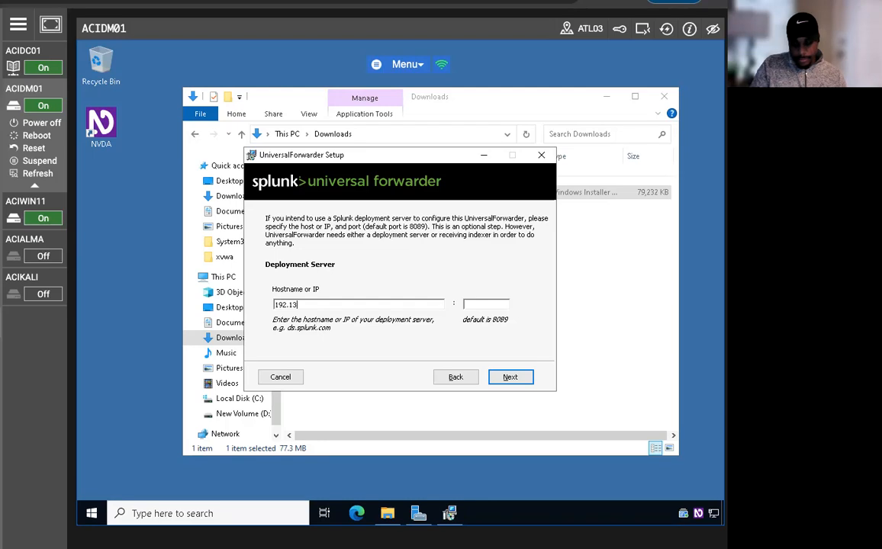
key(BackSpace)
text(68.03)
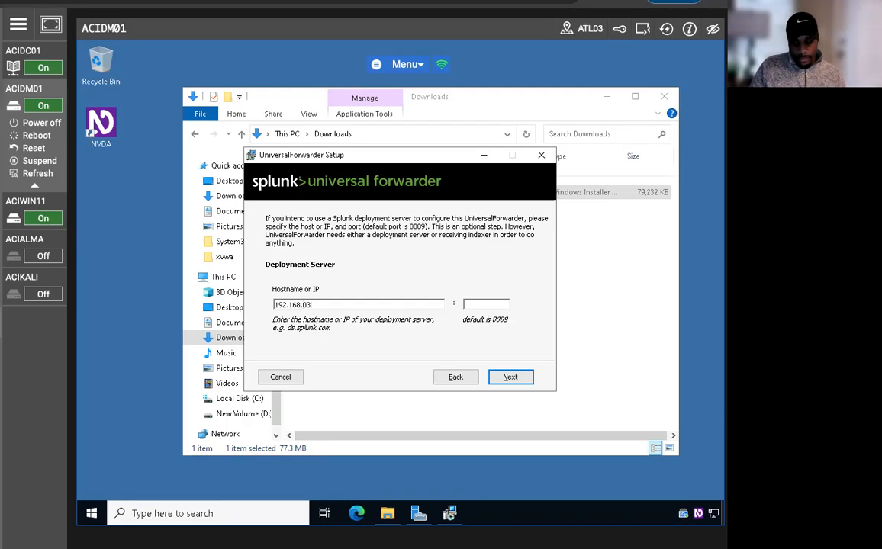
key(BackSpace)
text(.3)
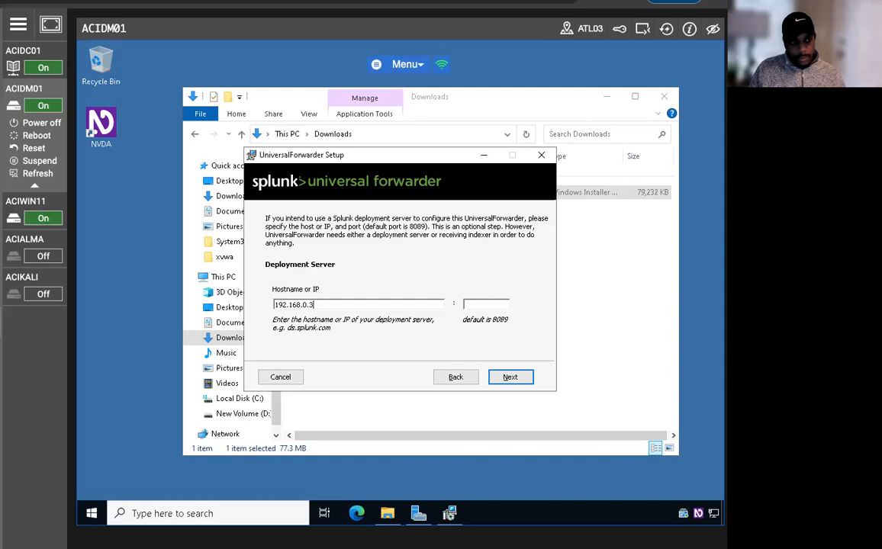
key(Tab)
text(8089)
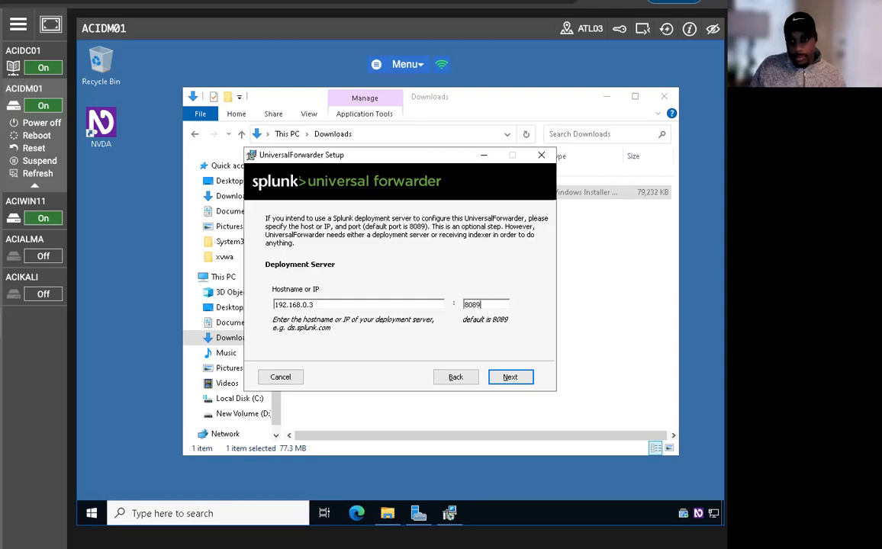
click(508, 378)
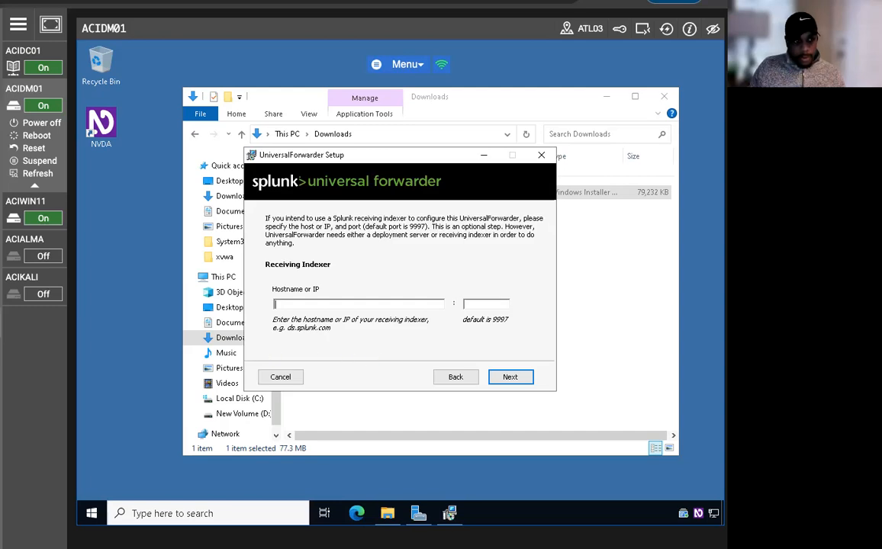
- Set the receiving indexer to 192.168.0.3 on port 9997 and start installing the Universal Forwarder
text(192.)
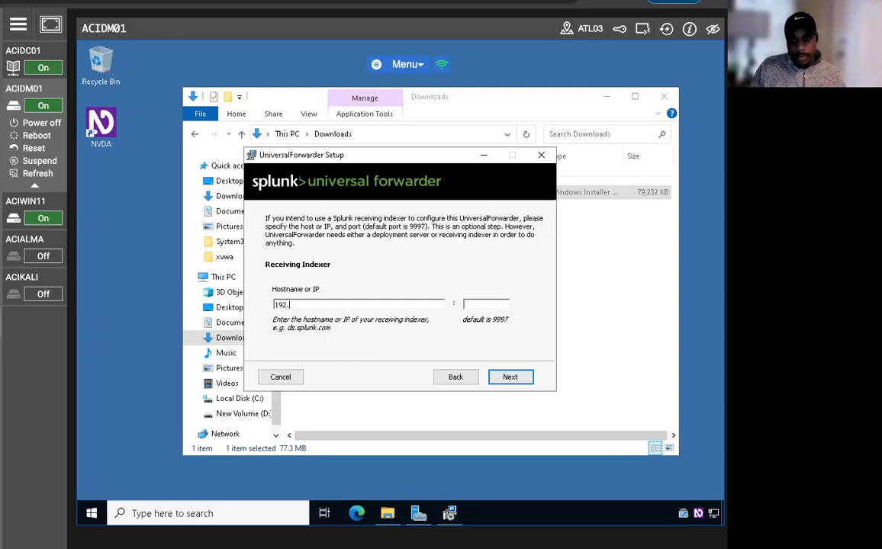
text(168.0.3)
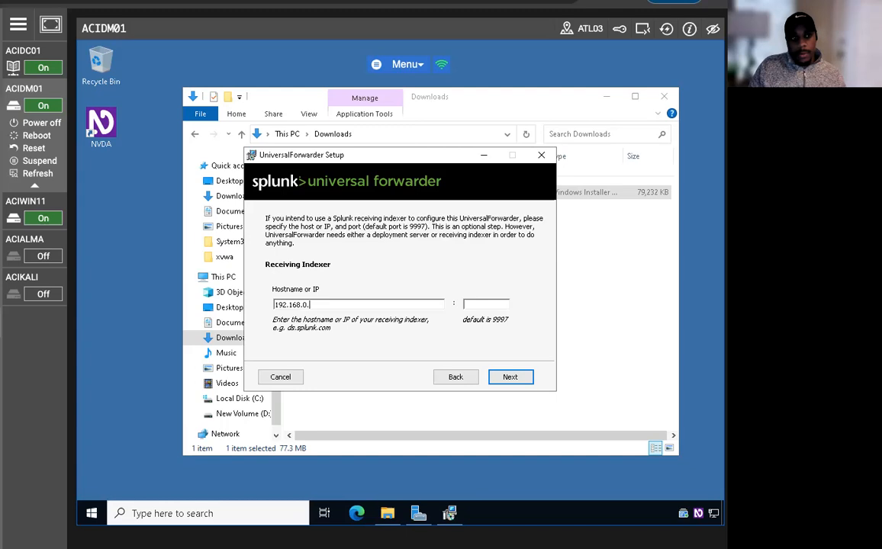
key(Tab)
text(9997)
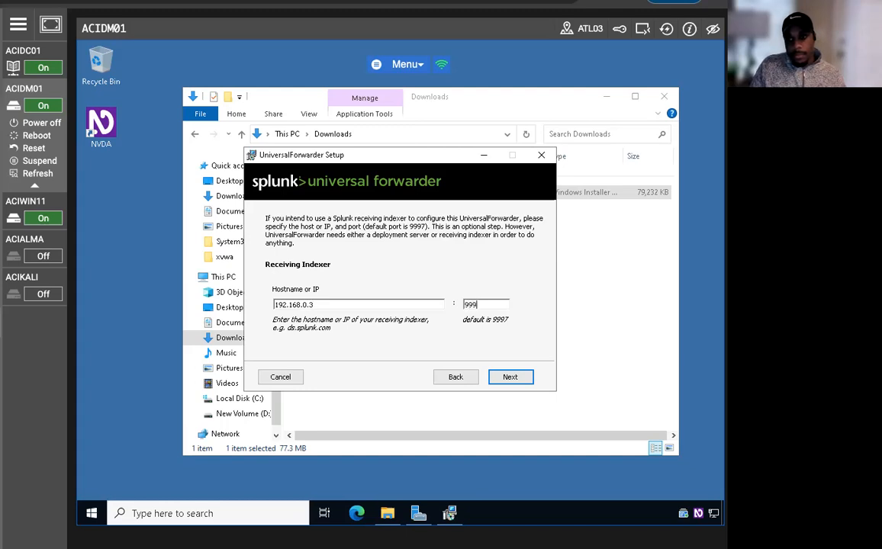
click(504, 380)
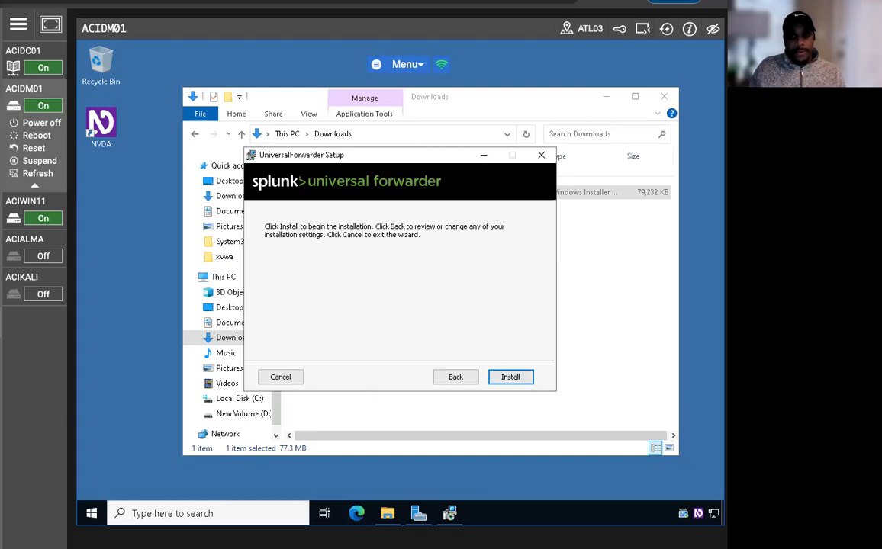
click(508, 377)
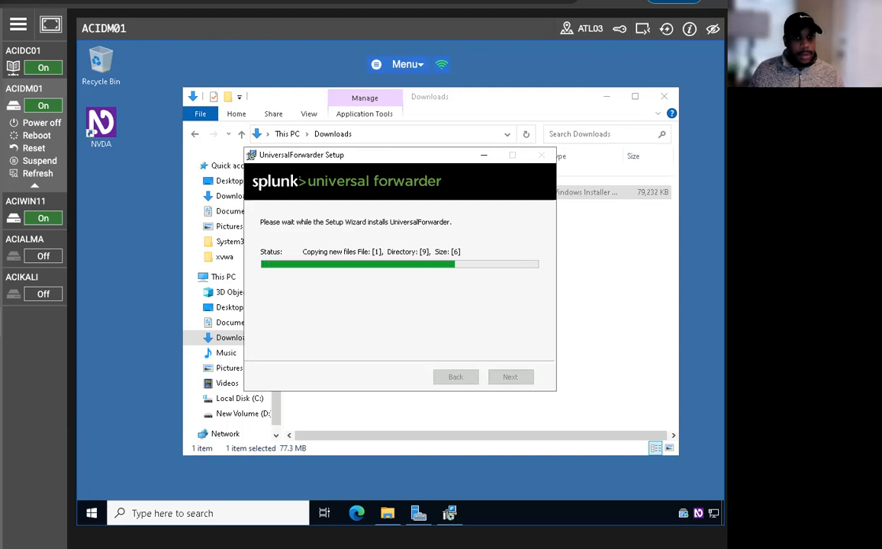
- Finish the Universal Forwarder setup on ACIDM01 and switch to the Splunk Enterprise page in Edge on ACIWIN11
click(50, 2)
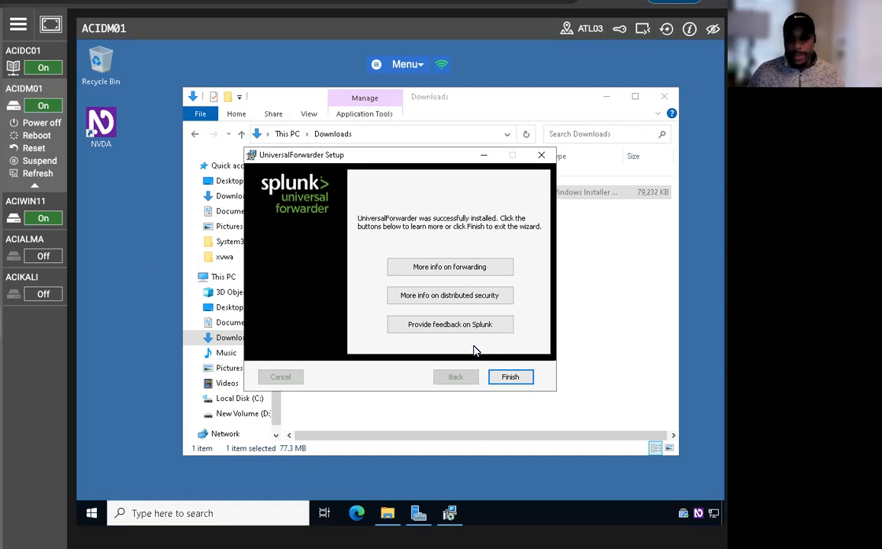
click(505, 376)
click(30, 199)
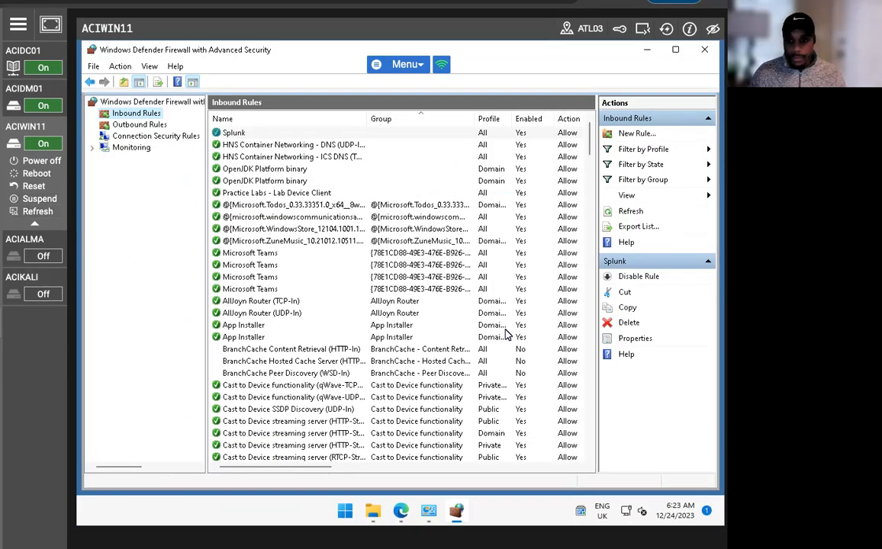
click(401, 511)
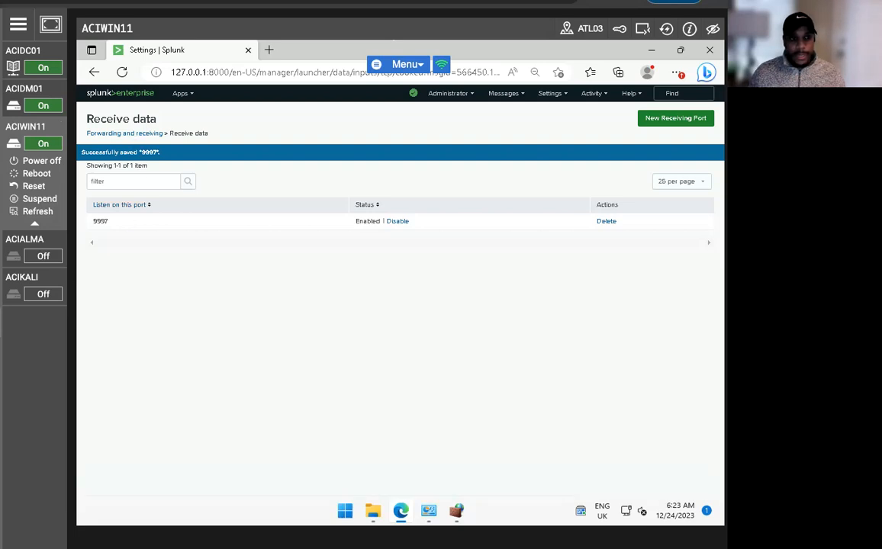
- Open the Search & Reporting app from the Splunk home page and skip its introductory tour
click(134, 94)
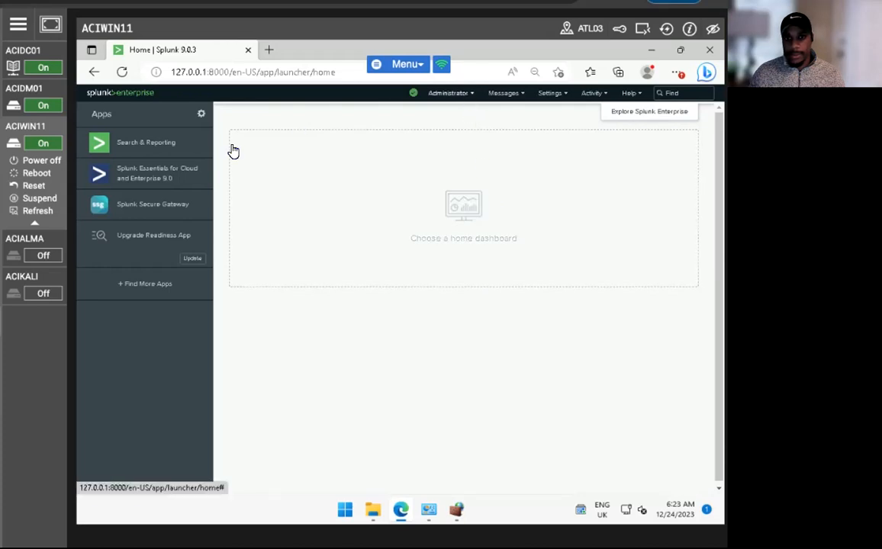
click(148, 142)
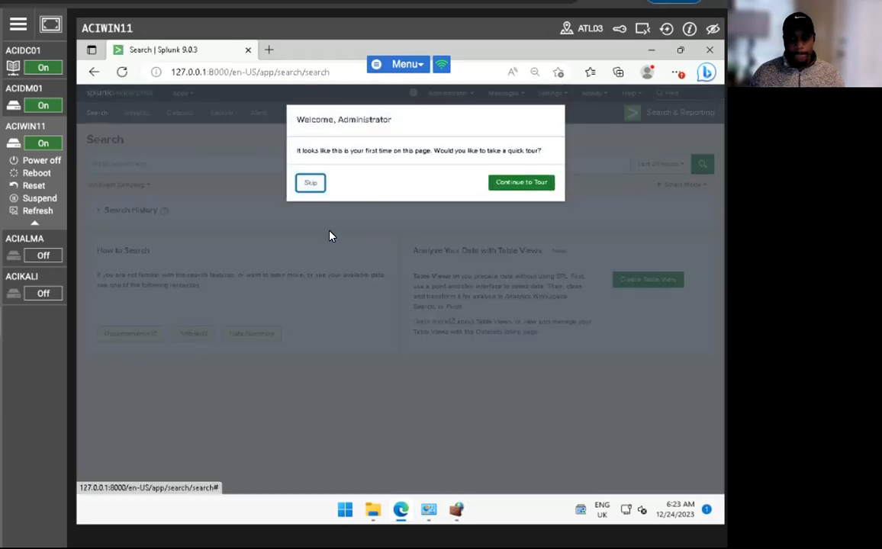
click(310, 163)
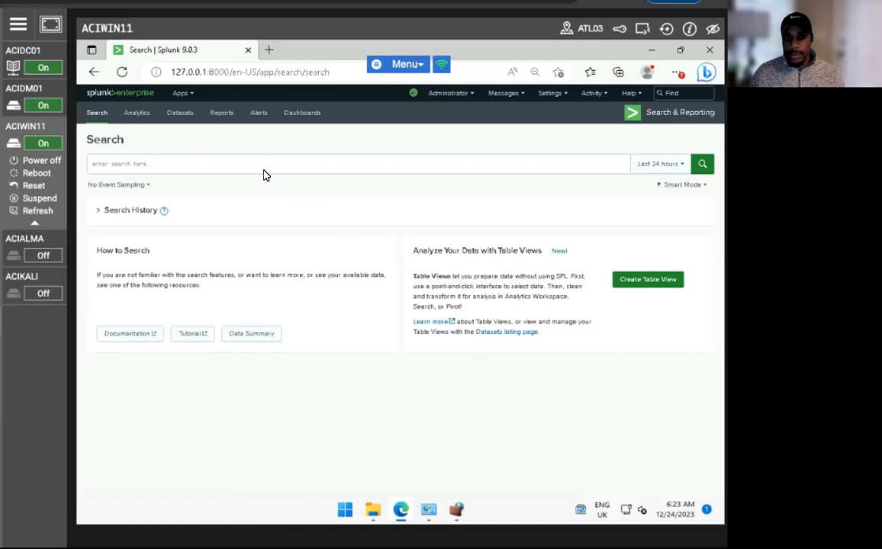
click(186, 93)
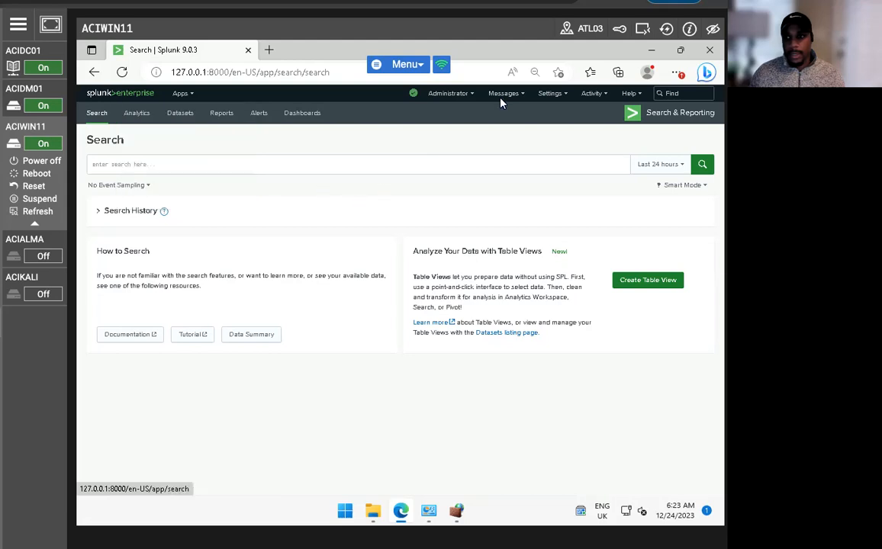
click(449, 93)
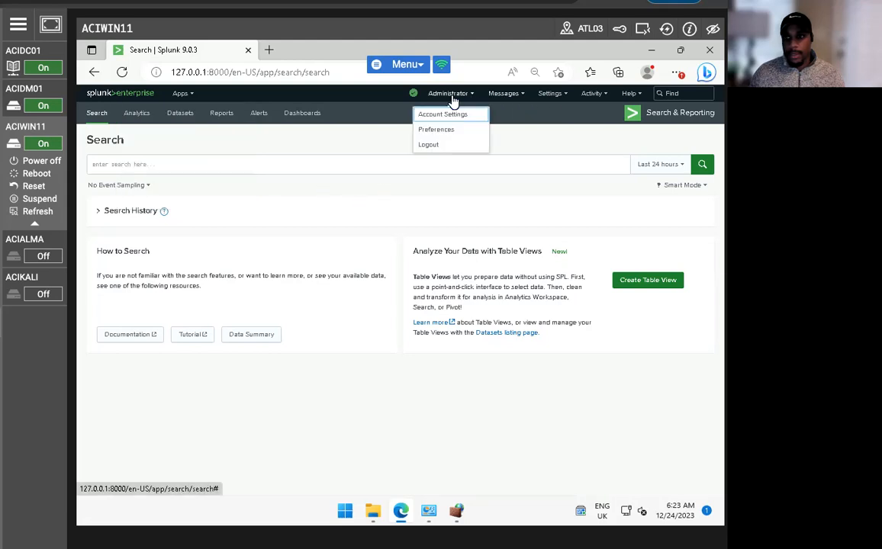
click(513, 184)
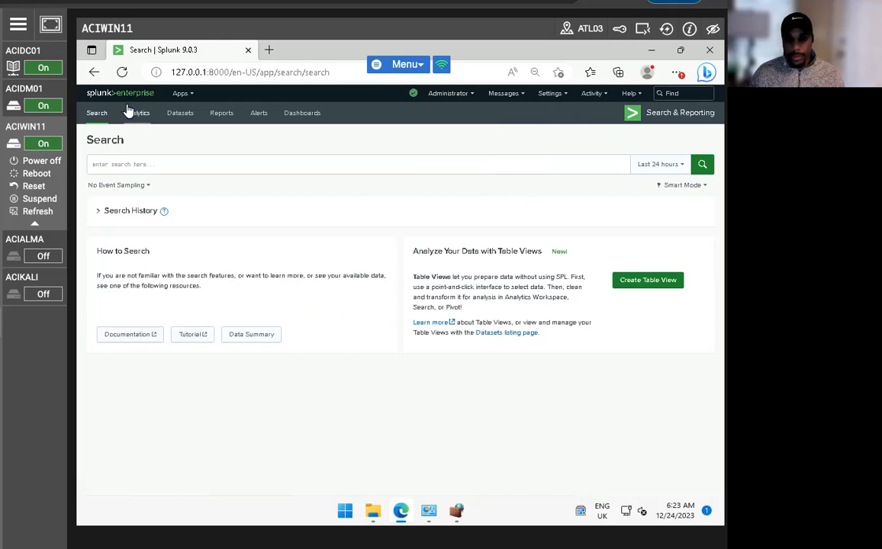
- View the Search & Reporting dashboards list without the tour, and reopen the app from the home page
click(302, 113)
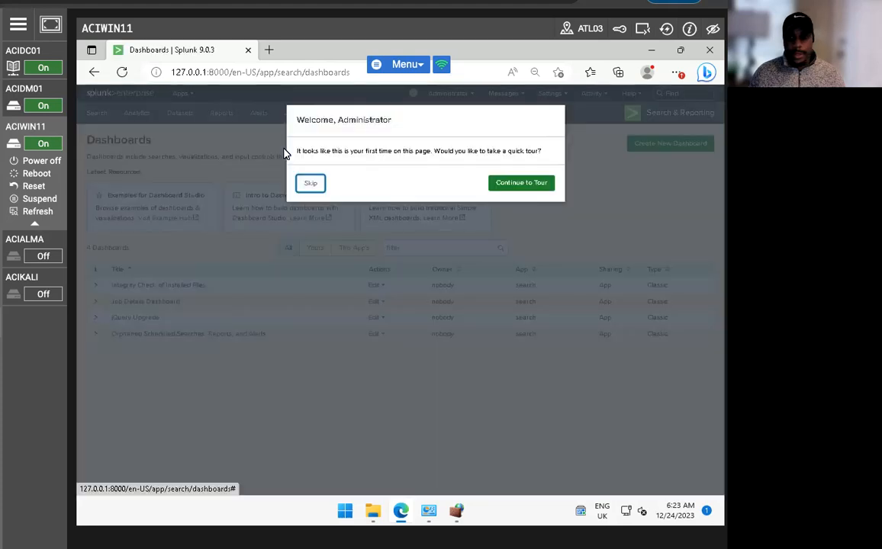
click(310, 183)
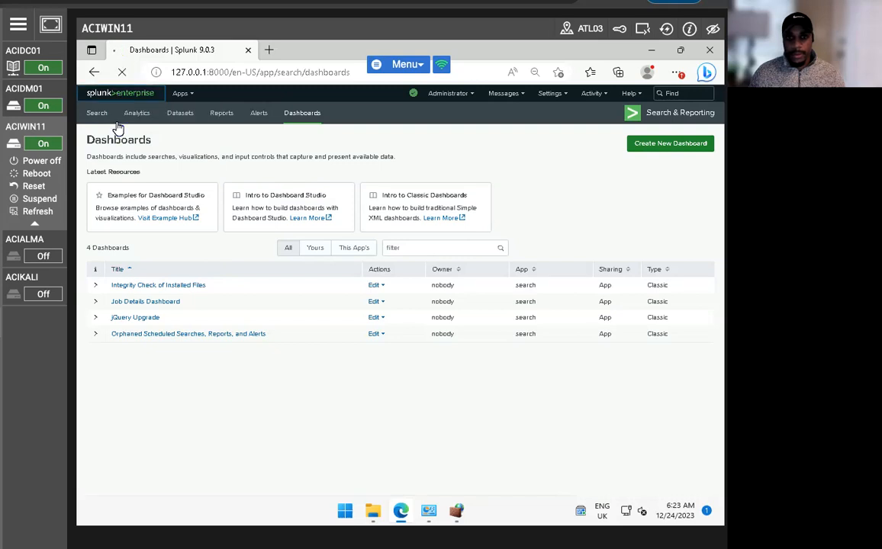
click(115, 94)
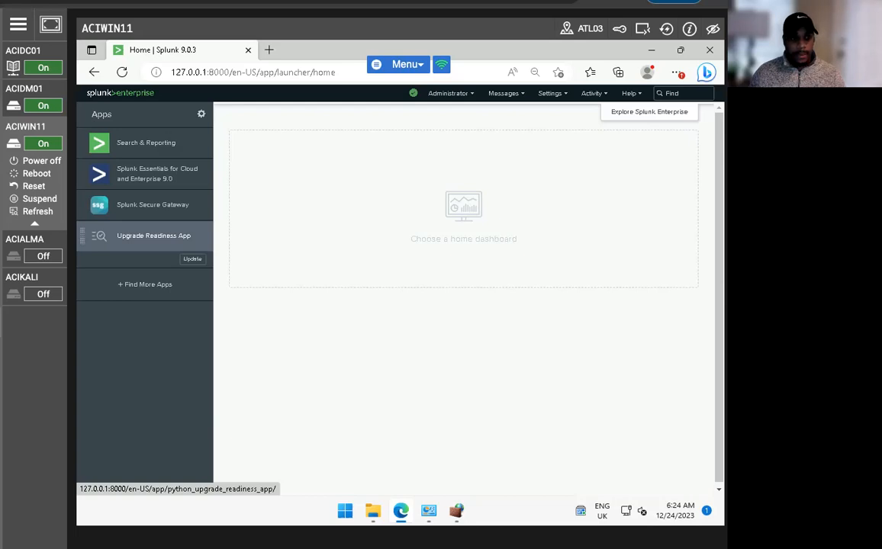
click(136, 142)
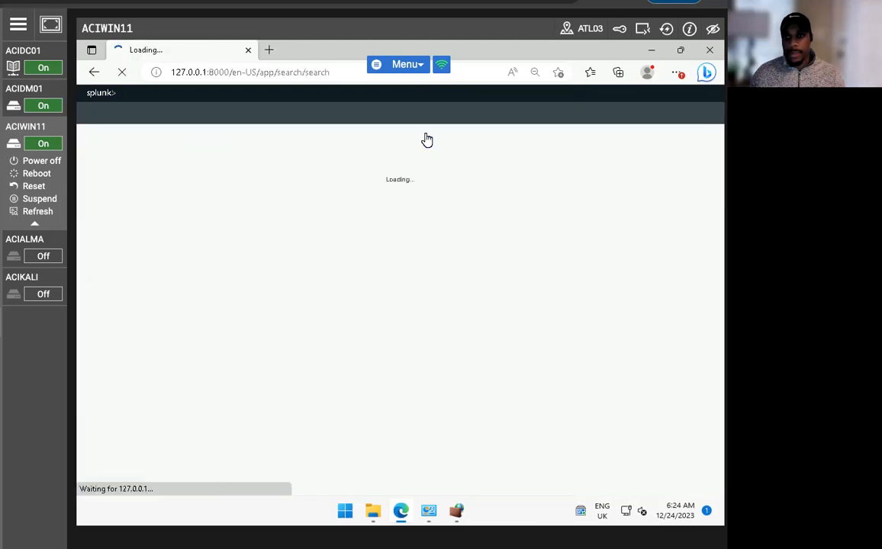
click(593, 93)
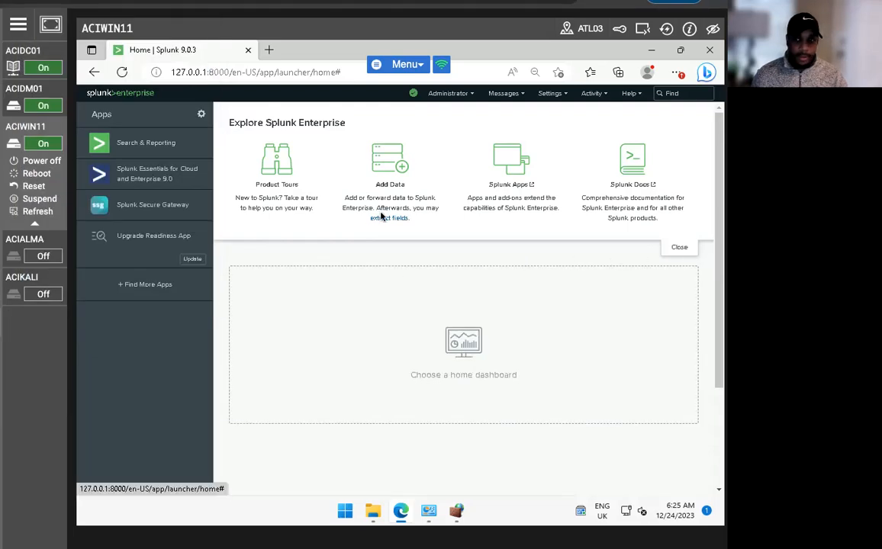
- Start adding data with the method that forwards it from a Splunk forwarder, skipping the quick tour
click(387, 173)
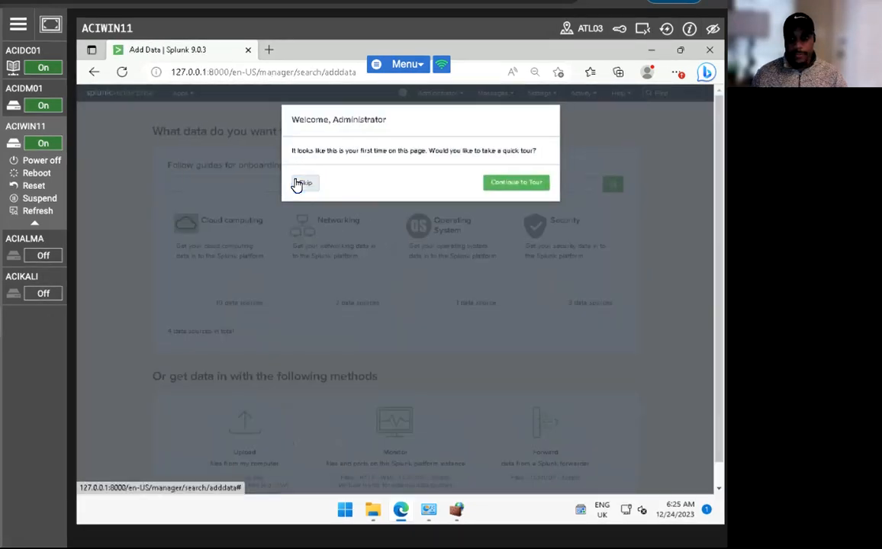
click(297, 181)
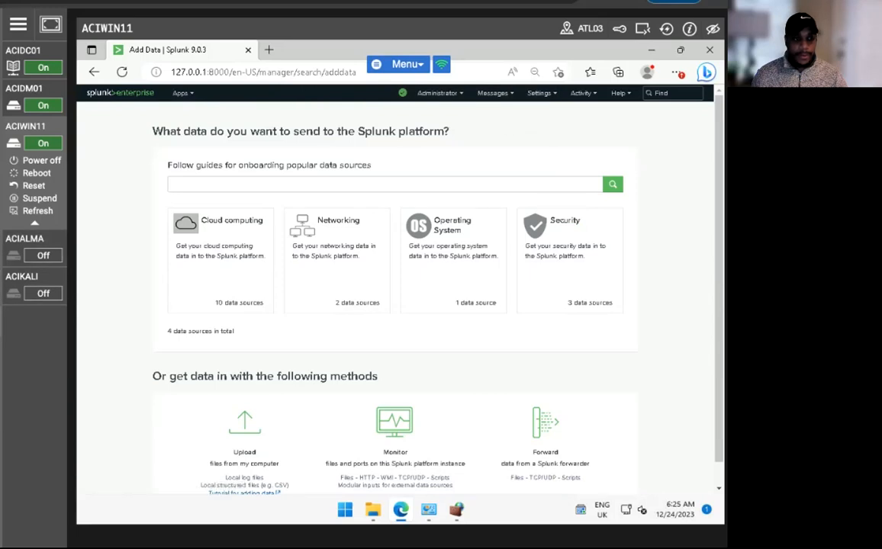
scroll(396, 385, down, 1)
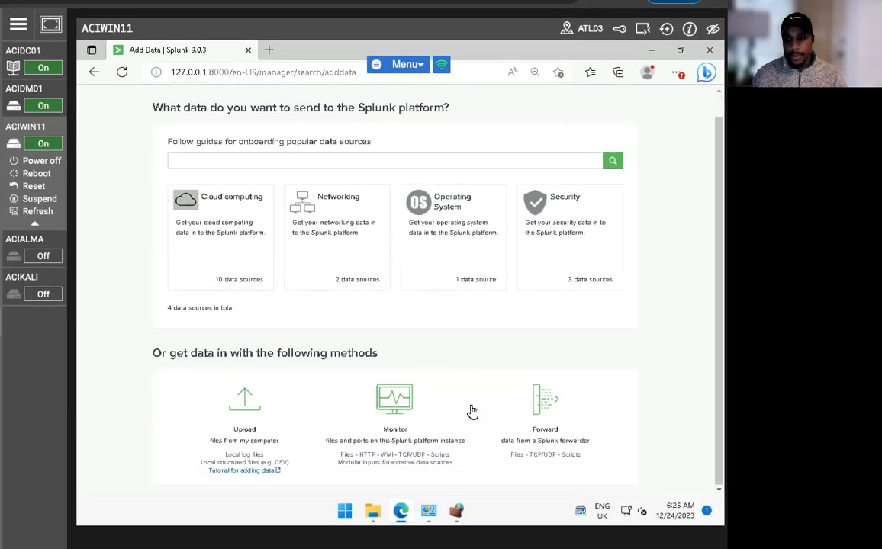
click(526, 410)
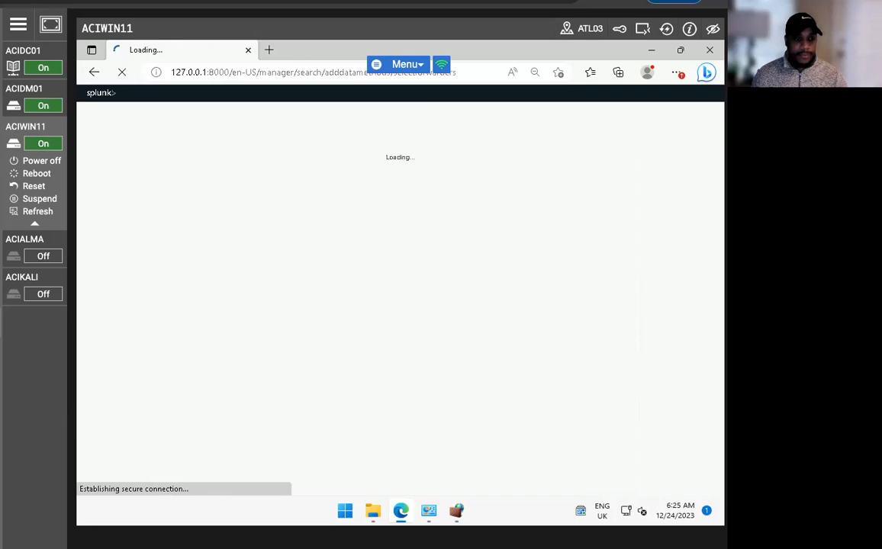
- Select the Windows host ACIDM01 for a new server class named ACIDM01 and continue to the source selection
click(257, 268)
click(215, 330)
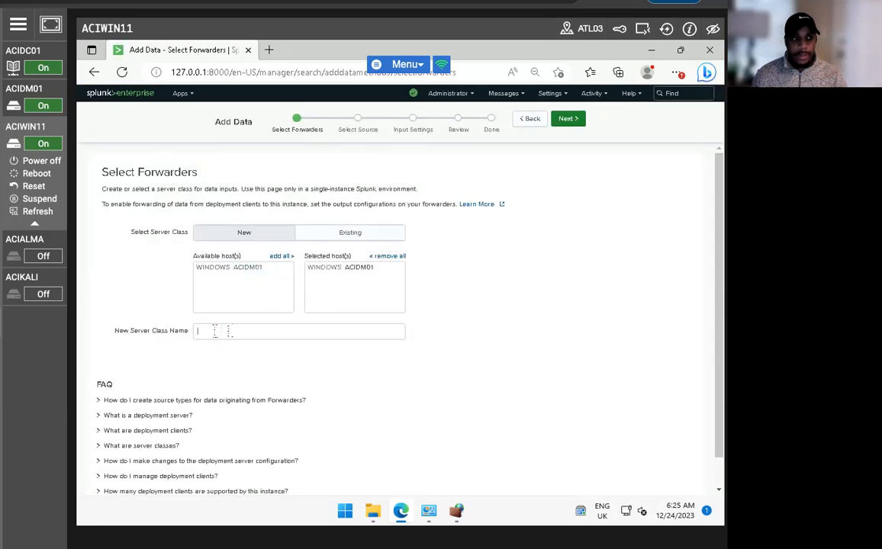
text(ACI)
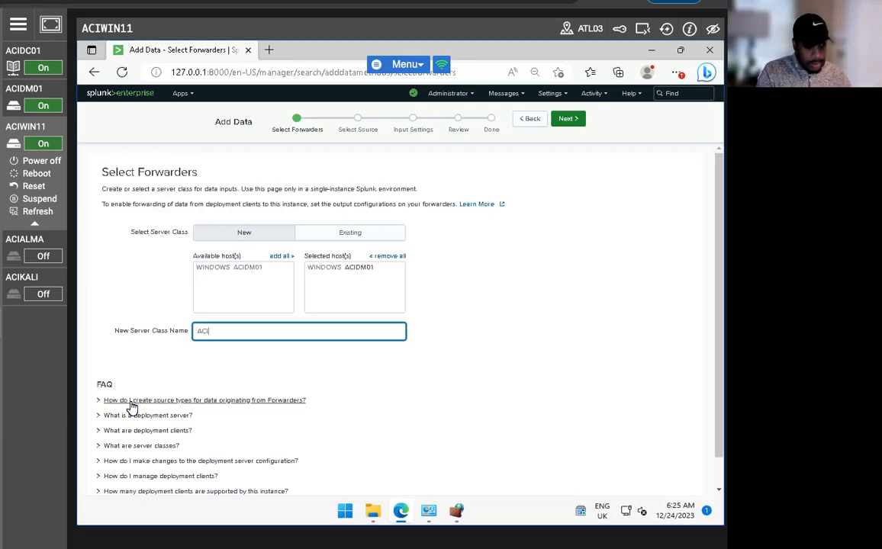
text(DM01)
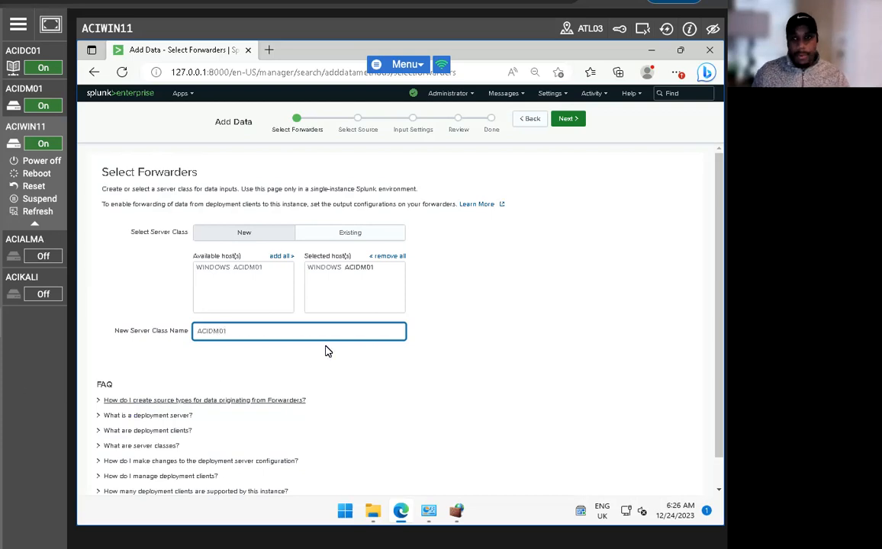
click(566, 120)
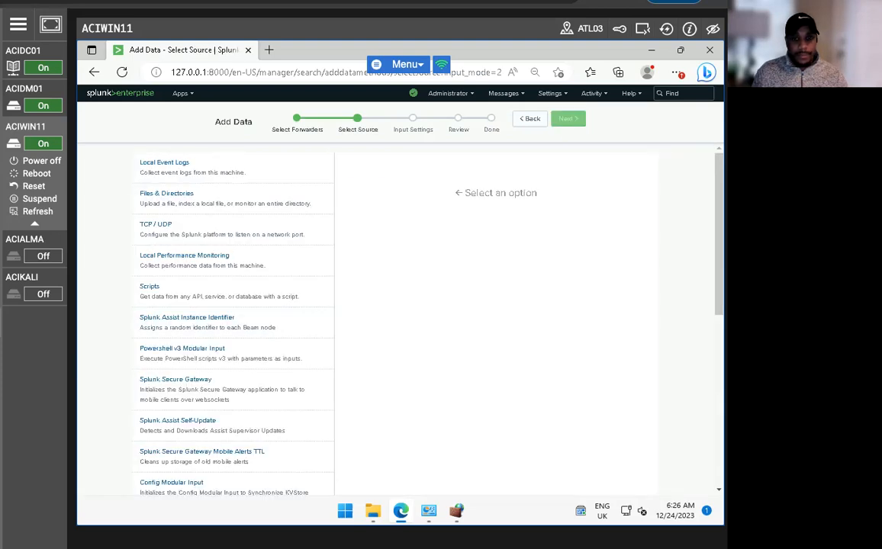
- Choose Local Event Logs as the source and select the Application, Security and System logs
click(180, 163)
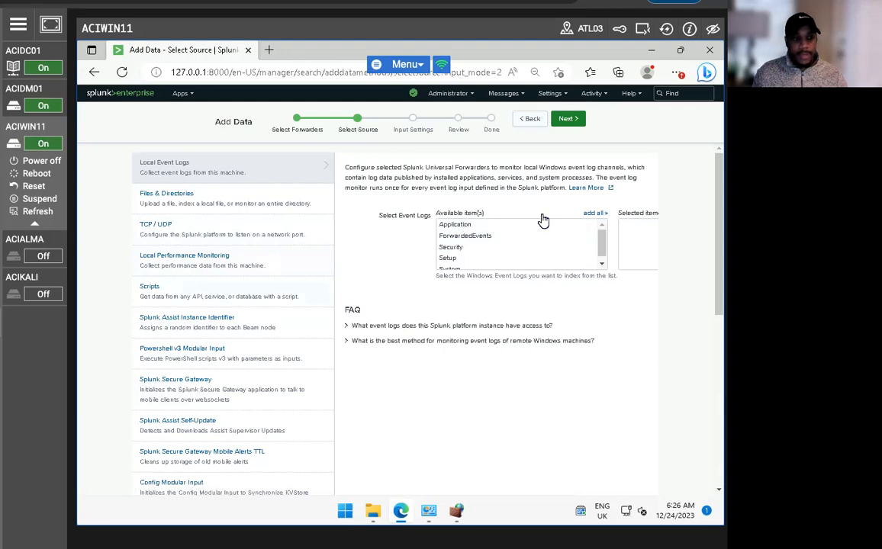
click(456, 225)
click(451, 248)
click(451, 269)
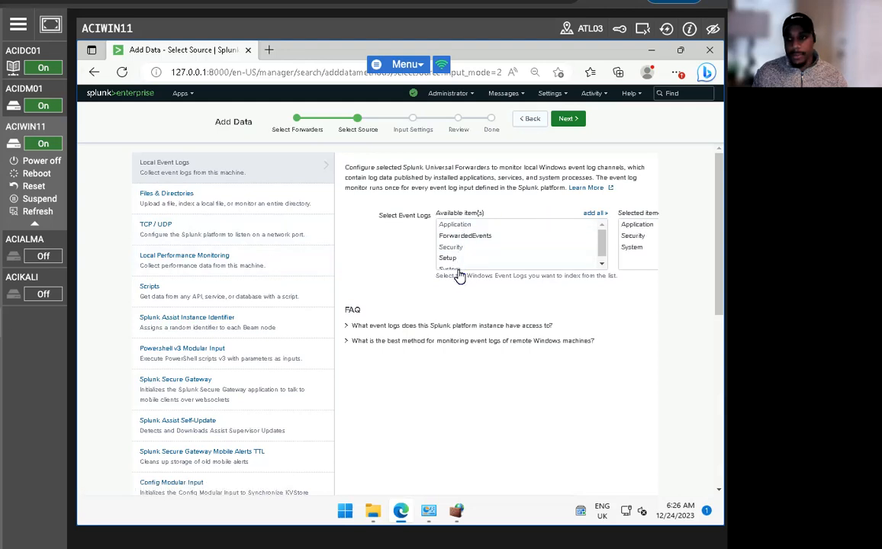
- Keep the Default index for the event log input and submit it after the review
click(567, 118)
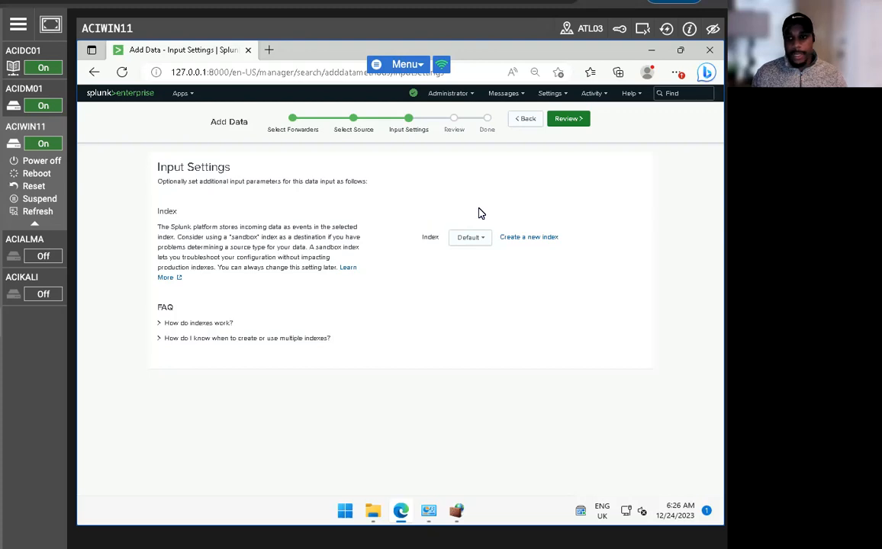
click(561, 122)
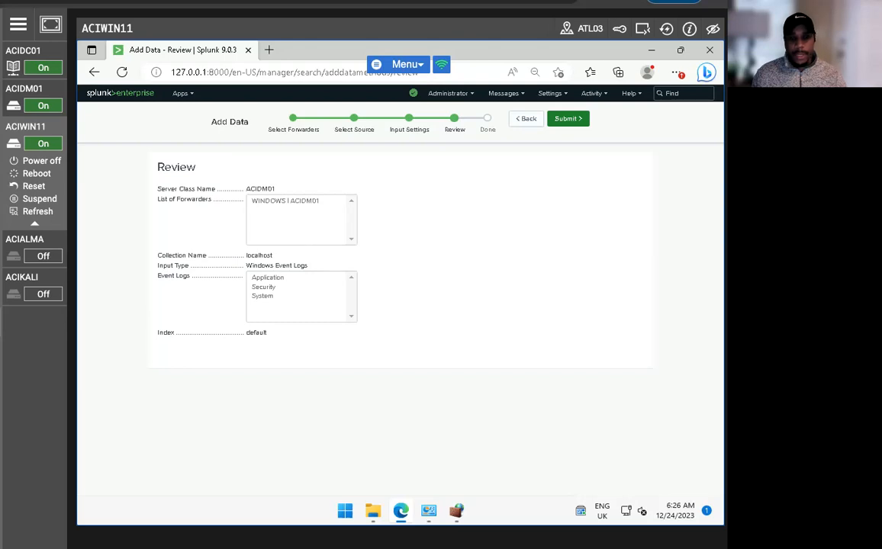
click(568, 118)
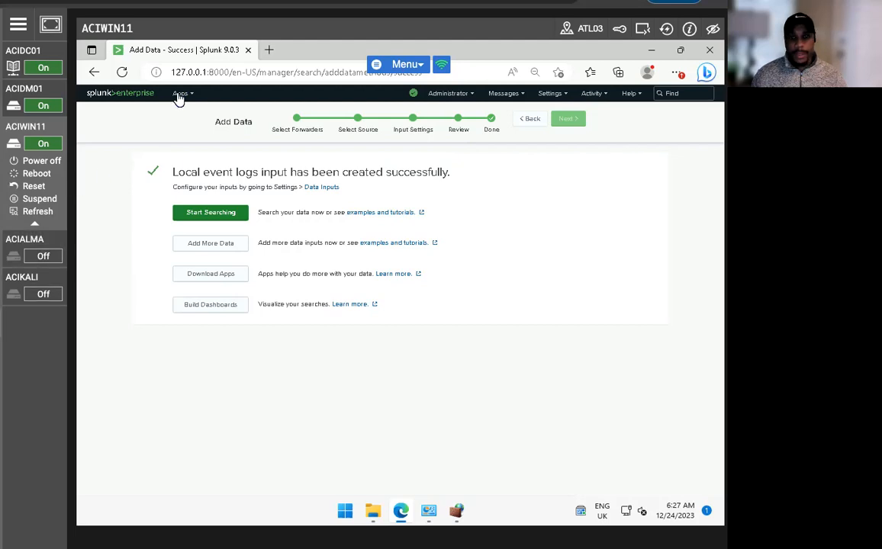
- Return to the Add Data page and view the Local Event Logs options for monitoring this Splunk instance
click(111, 98)
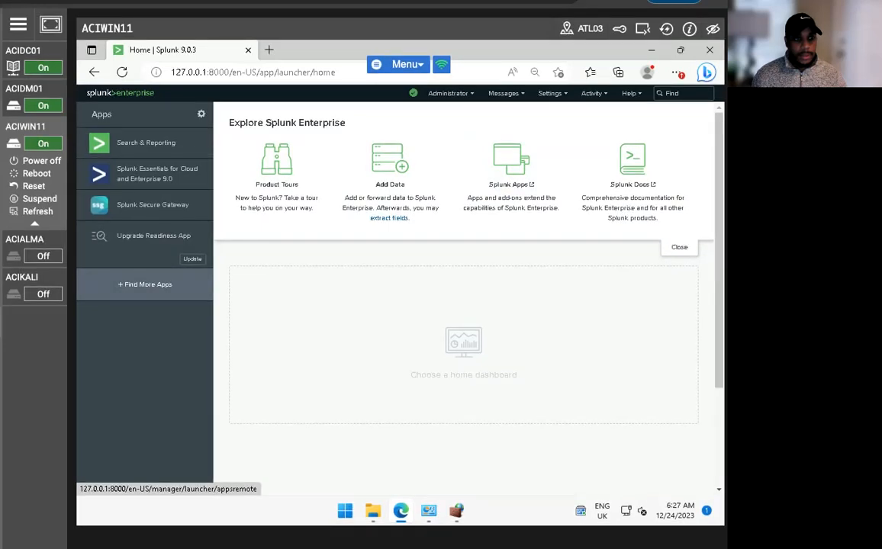
click(93, 73)
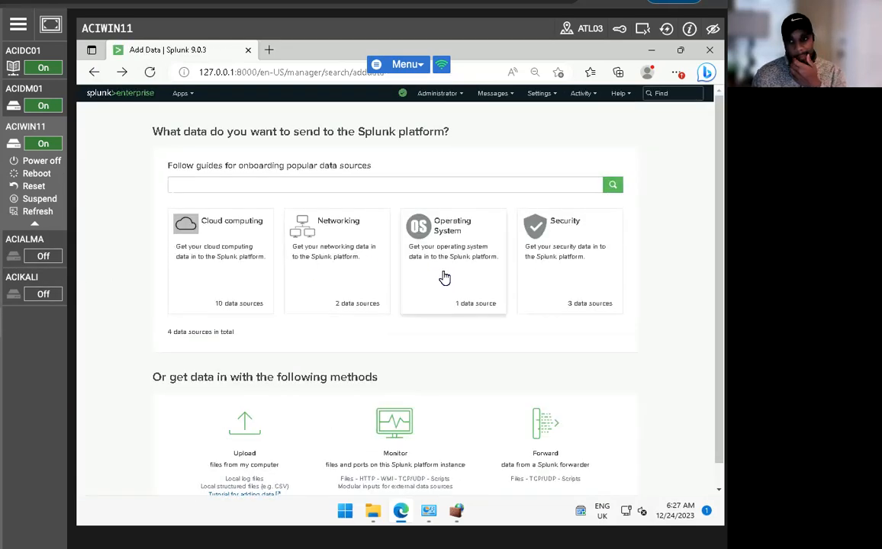
scroll(444, 278, down, 1)
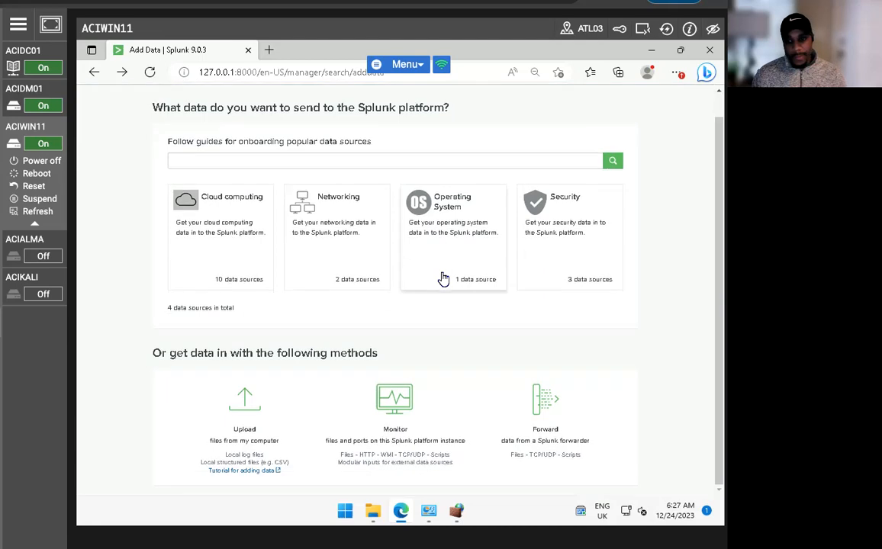
click(373, 398)
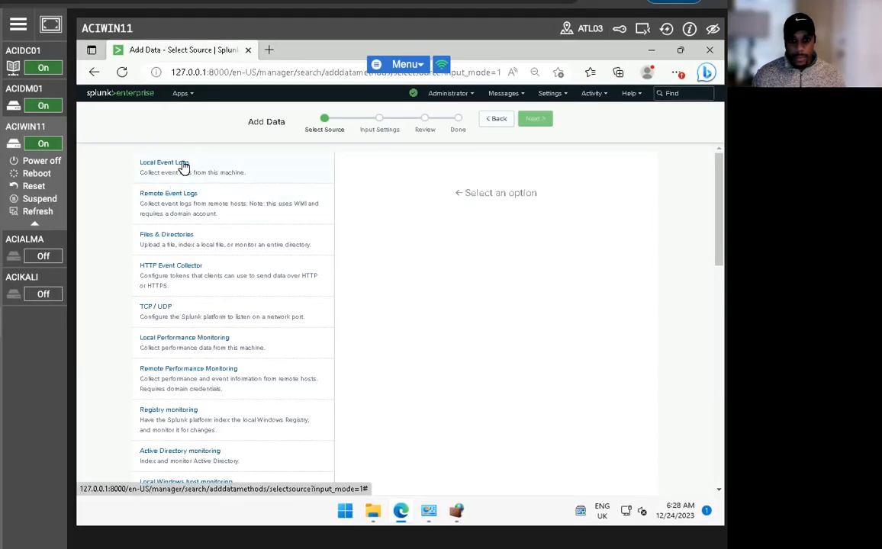
click(184, 166)
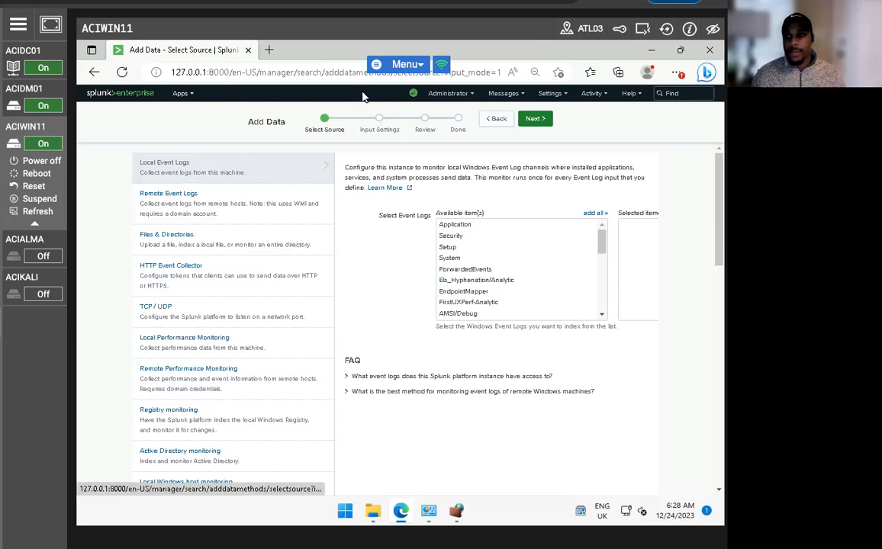
- Look through the Splunk settings options and return to the Search & Reporting app
click(469, 94)
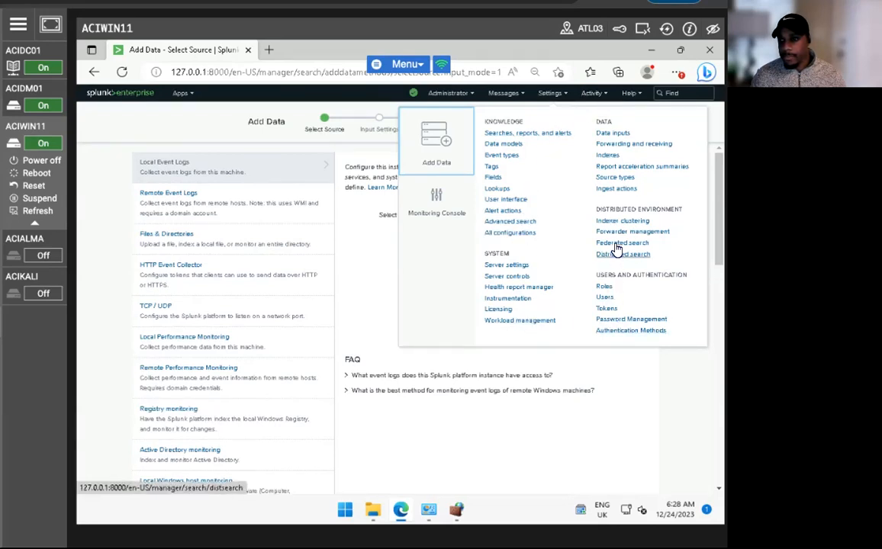
click(675, 93)
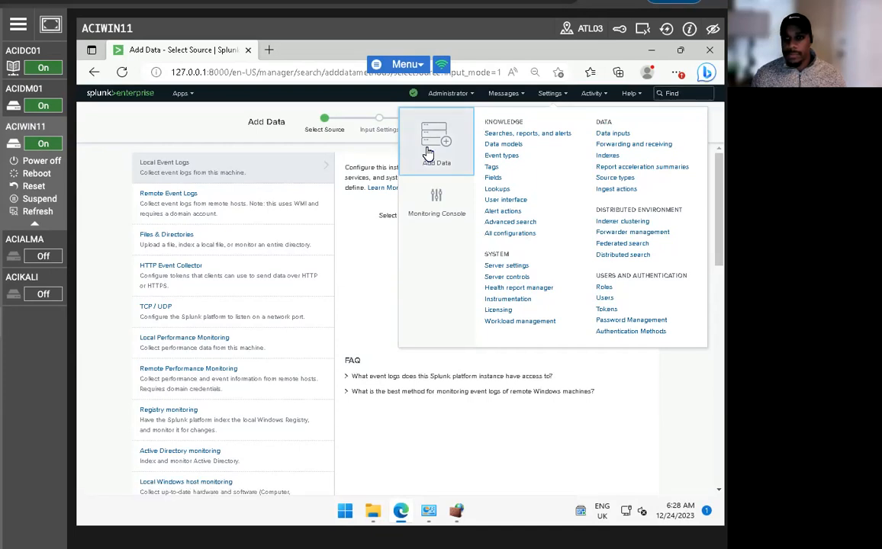
click(126, 99)
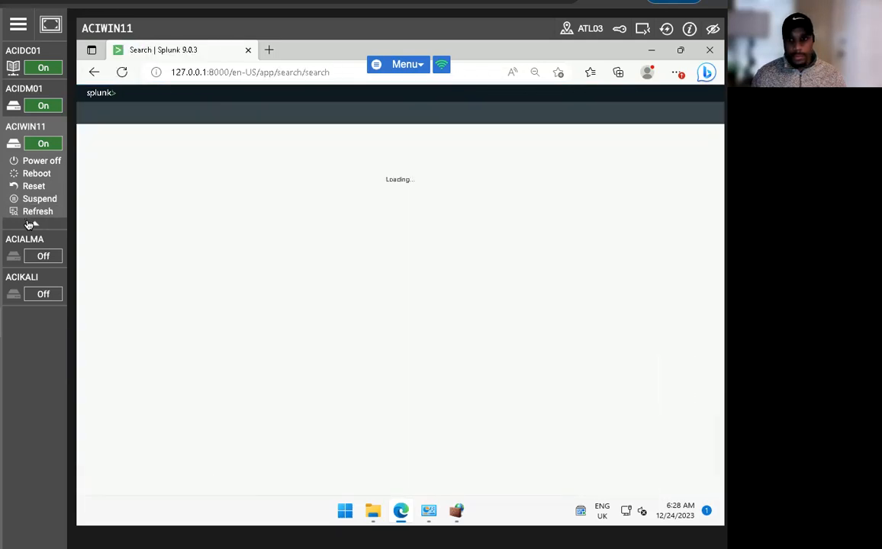
- Add the "Errors in the last 24 hours" report to a new dashboard with the ID ACIDM01_Errors and view that dashboard
click(216, 114)
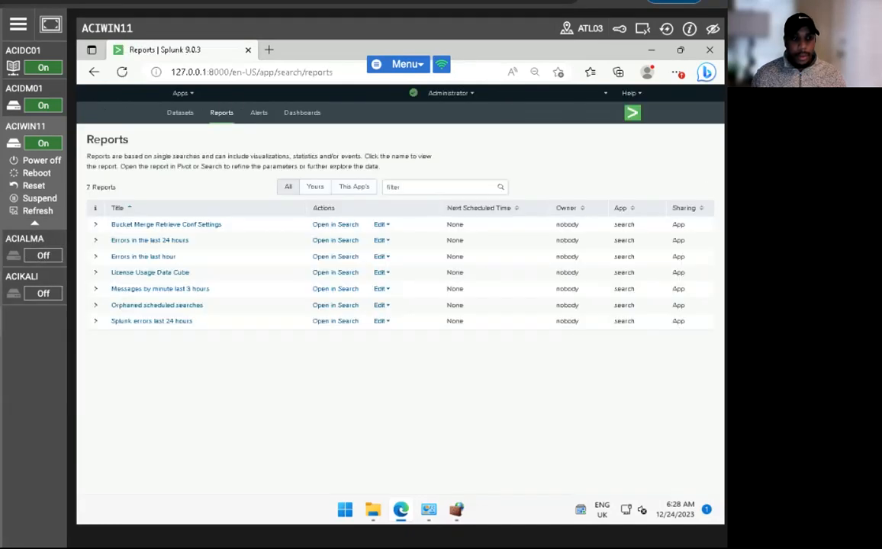
click(139, 241)
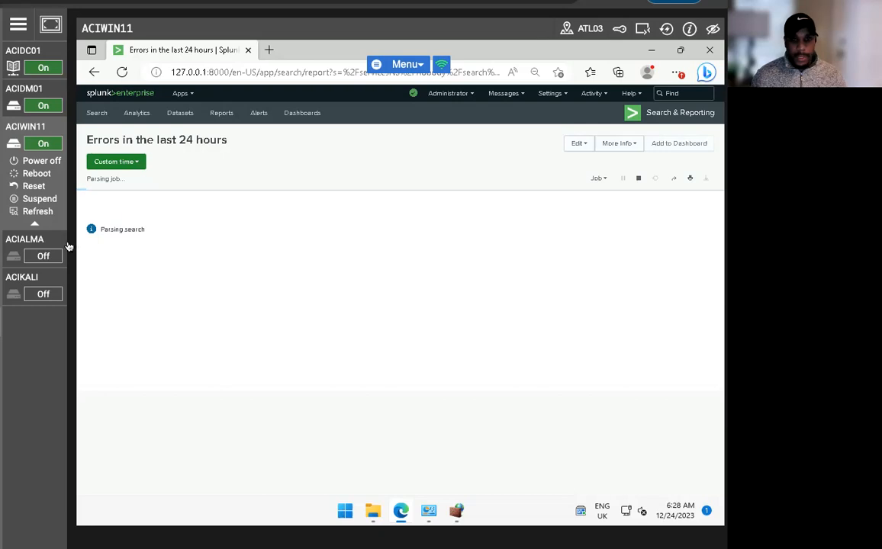
click(683, 144)
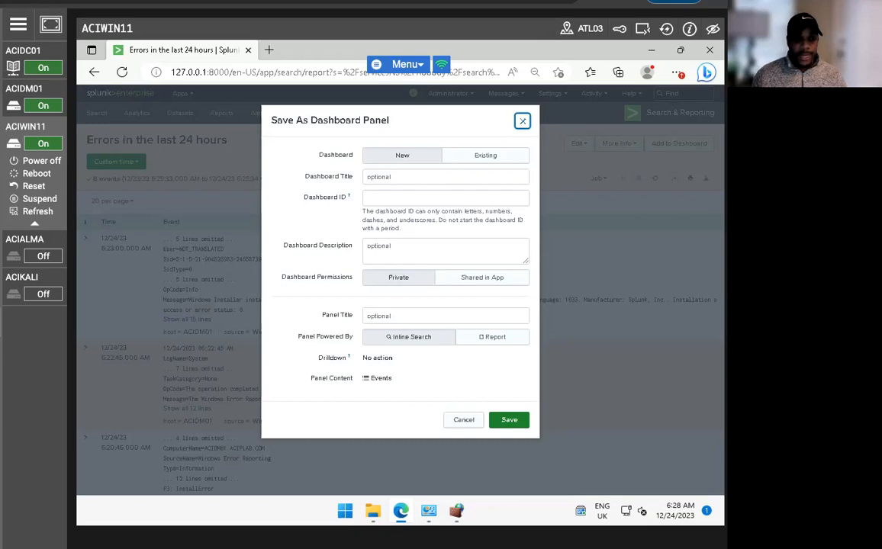
click(397, 198)
text(ACIDM0)
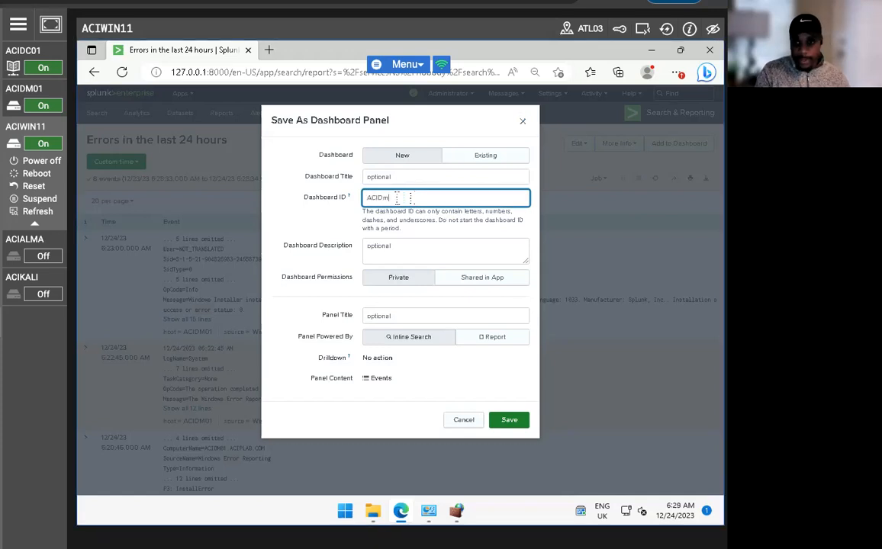
text(1)
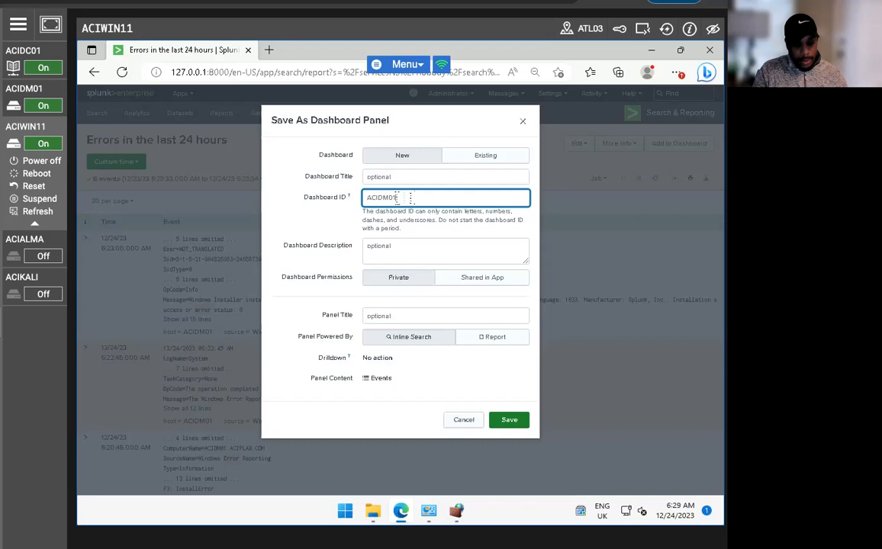
text(_Errors)
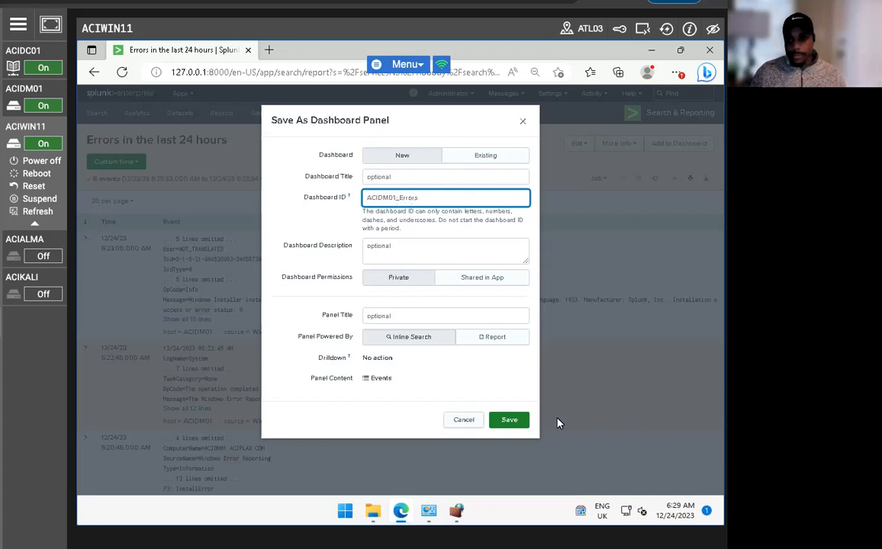
click(514, 420)
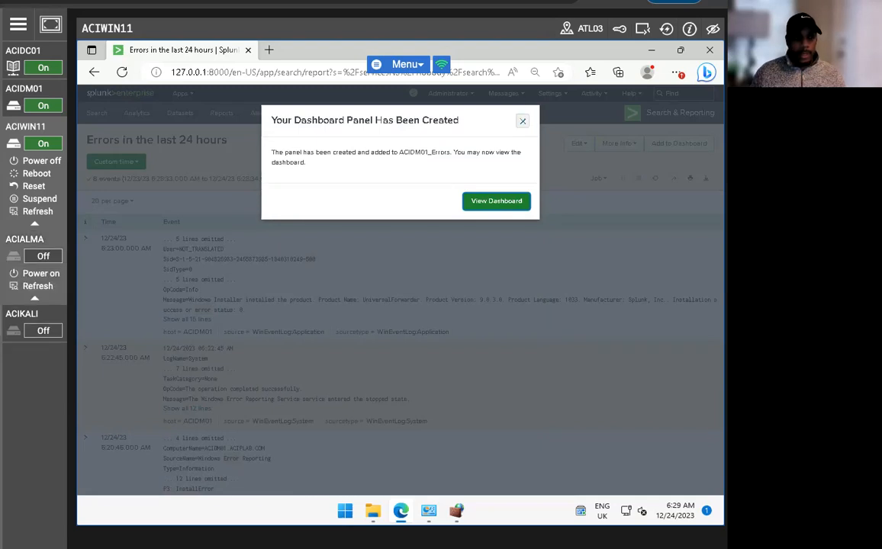
click(492, 202)
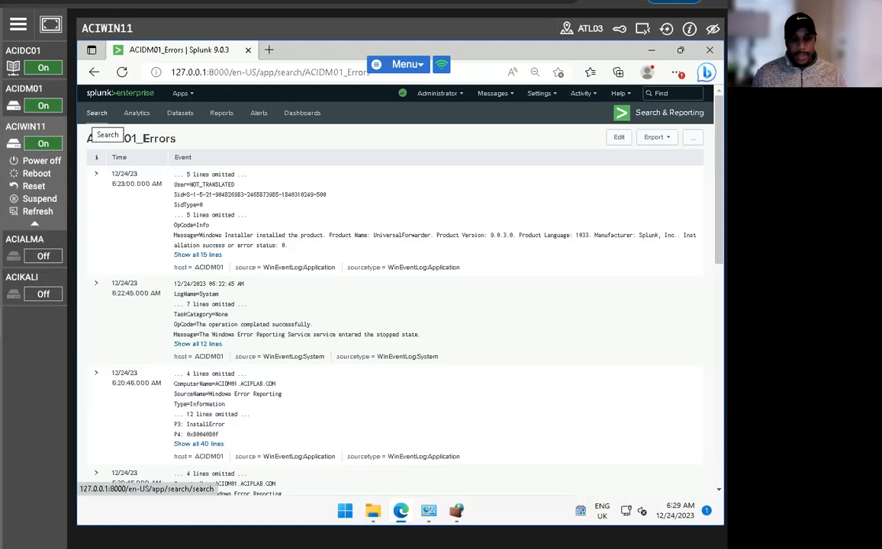
- Export the ACIDM01_Errors dashboard as a PDF and read through the downloaded file
click(665, 139)
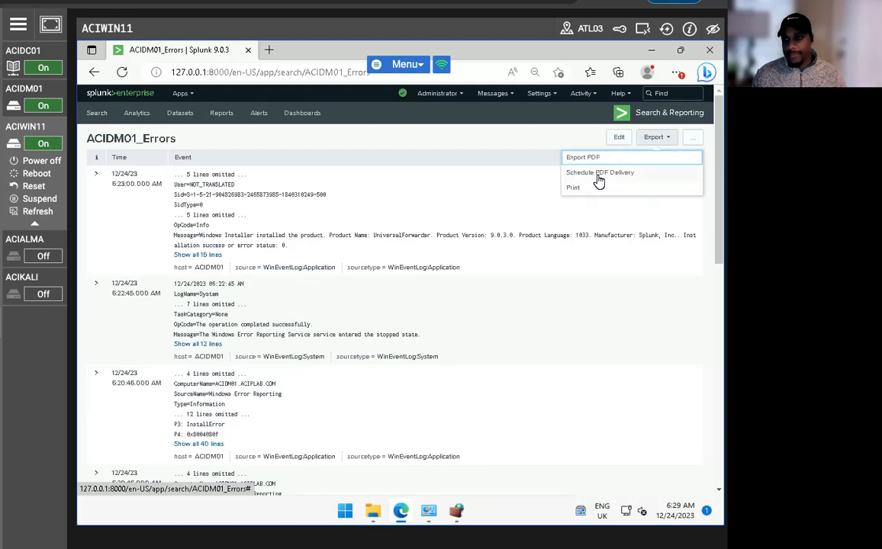
click(408, 224)
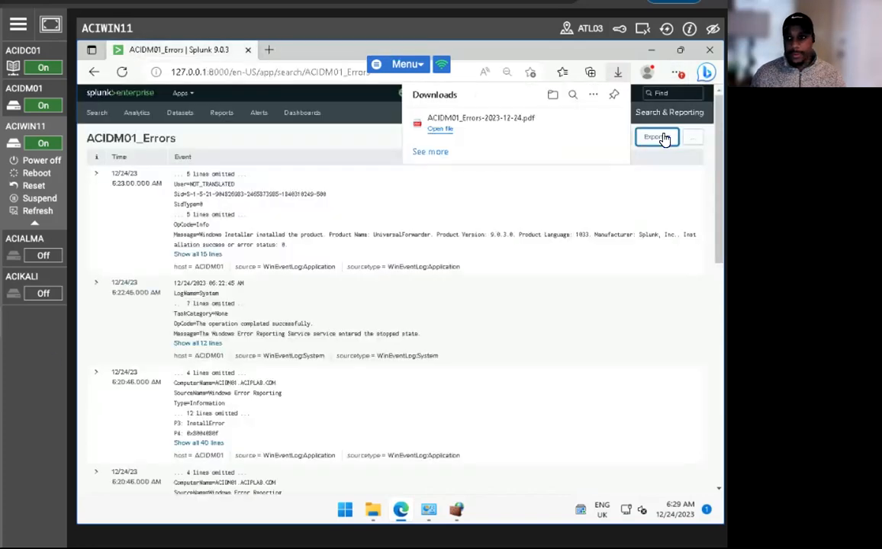
click(437, 129)
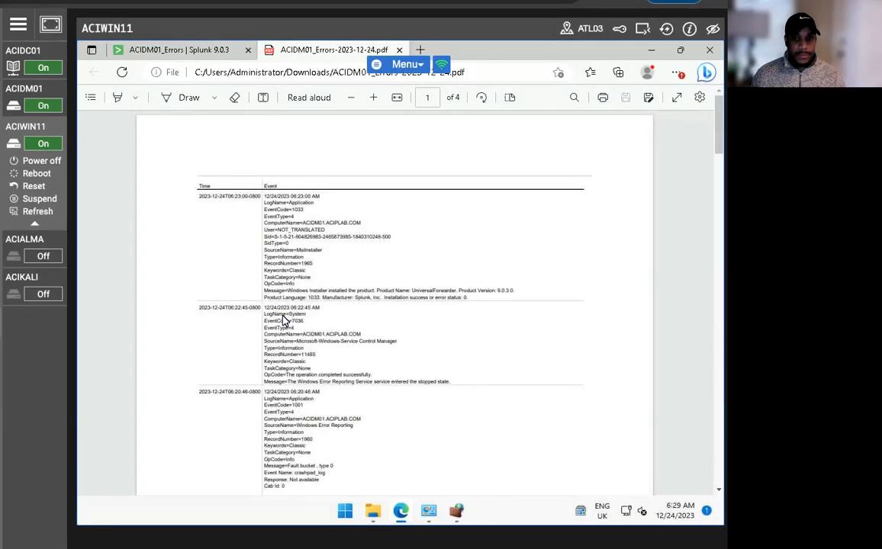
scroll(343, 307, down, 10)
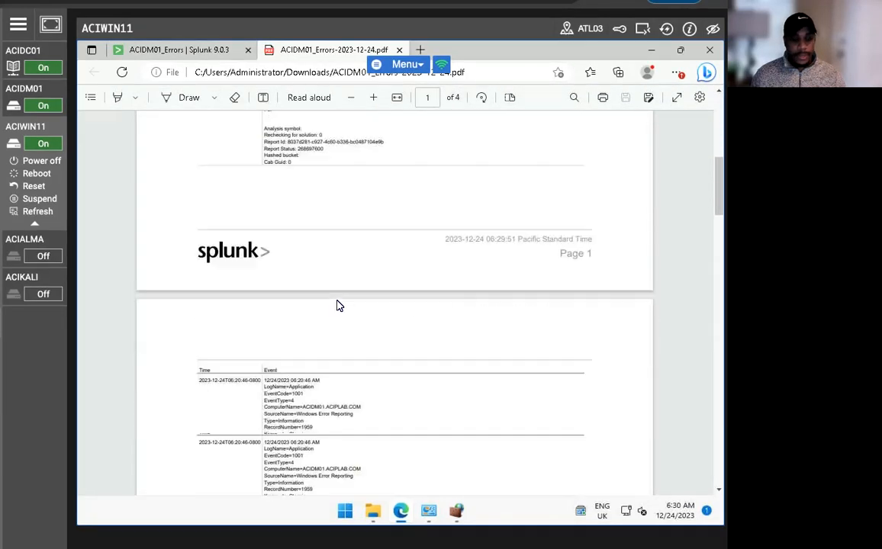
scroll(334, 306, down, 10)
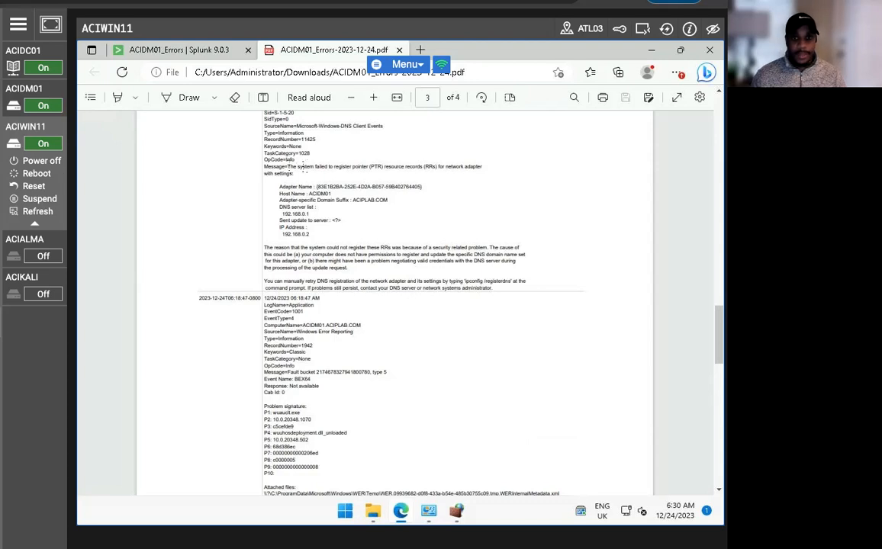
- Return to the Splunk home page and set ACIDM01_Errors as the default home dashboard
click(179, 50)
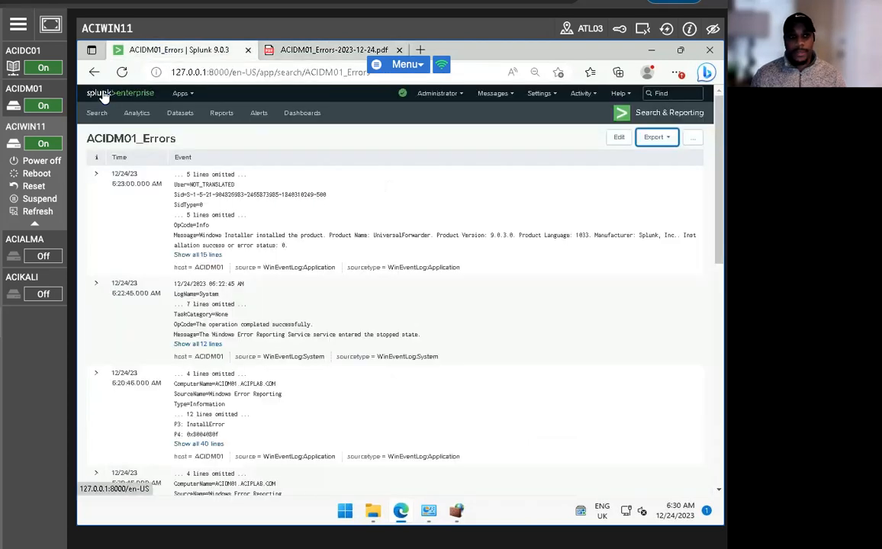
click(103, 94)
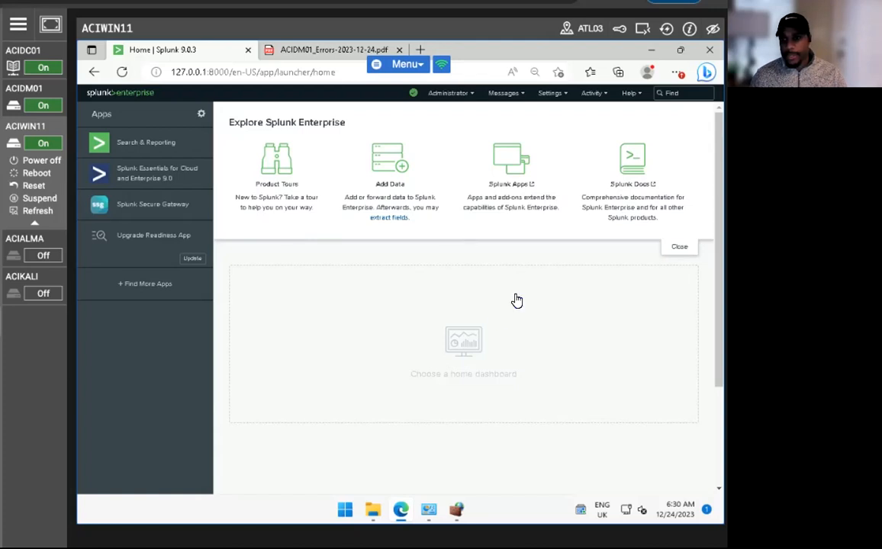
click(331, 343)
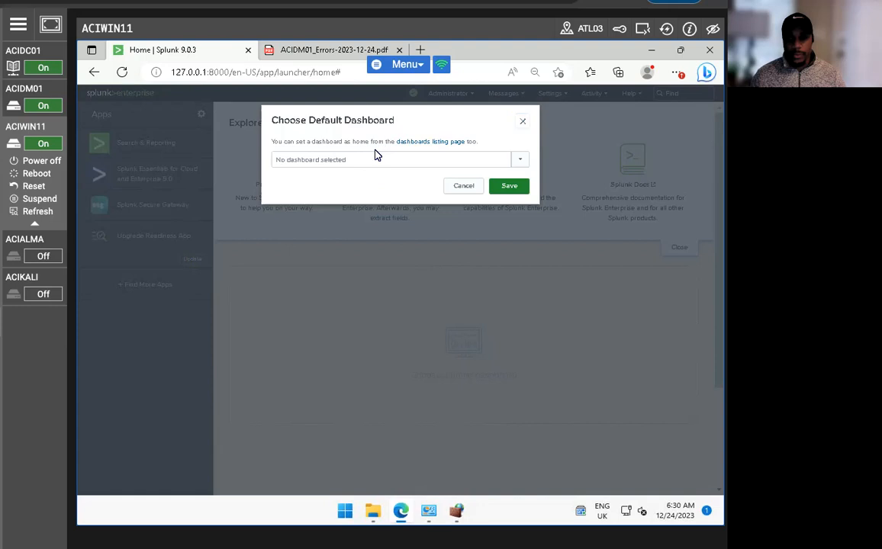
click(488, 160)
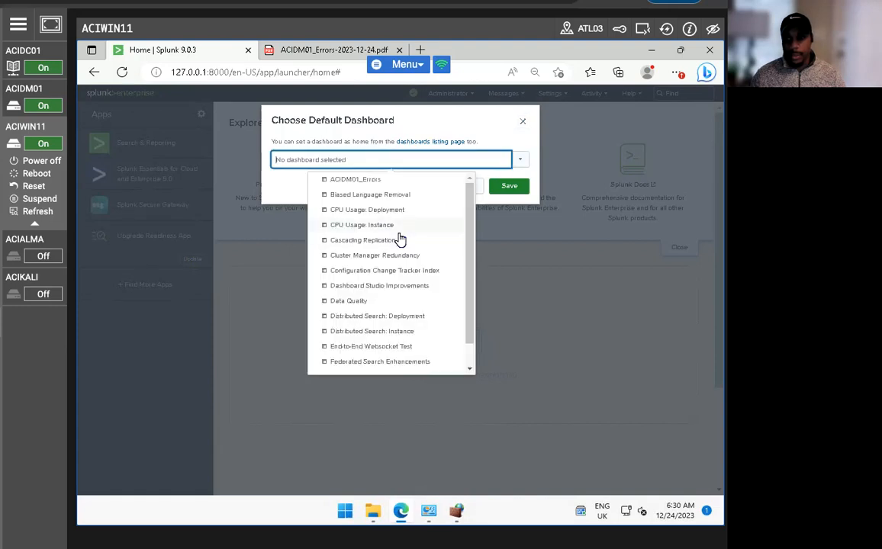
click(374, 181)
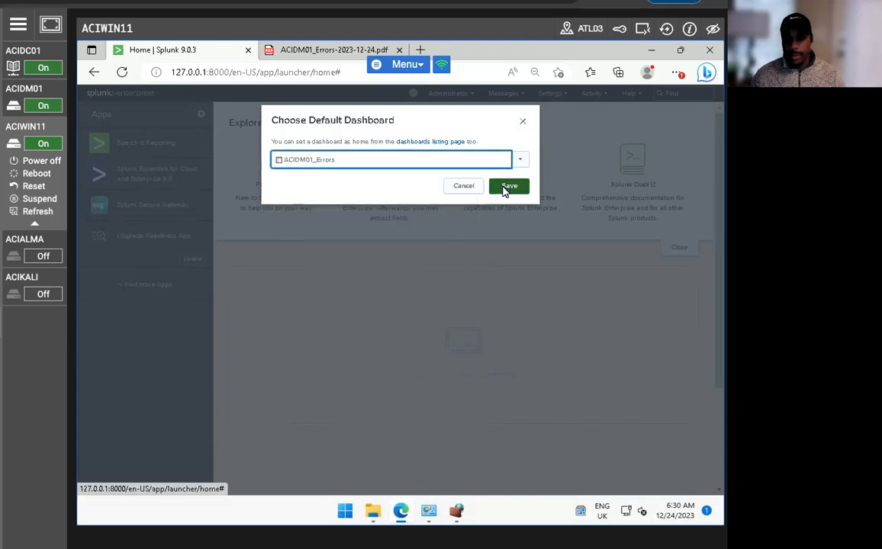
click(509, 185)
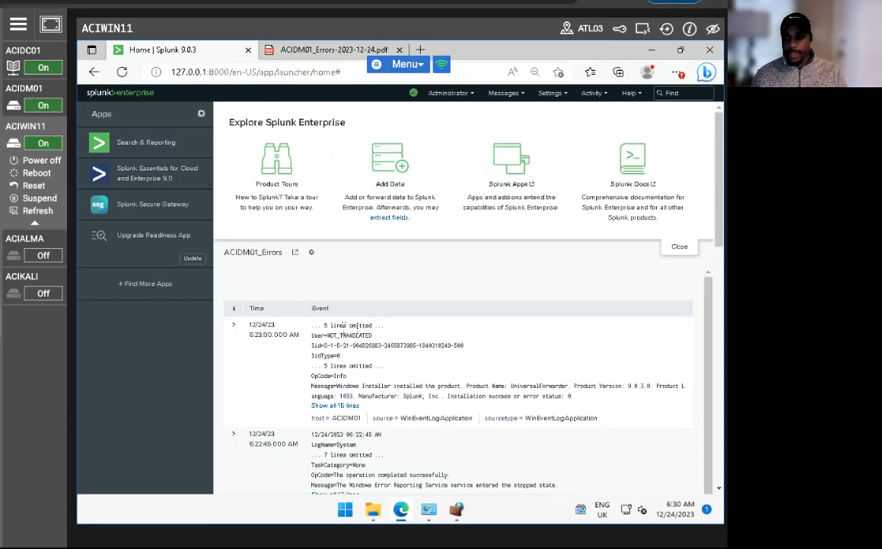
- Open the list of reports in the Search & Reporting app
click(144, 140)
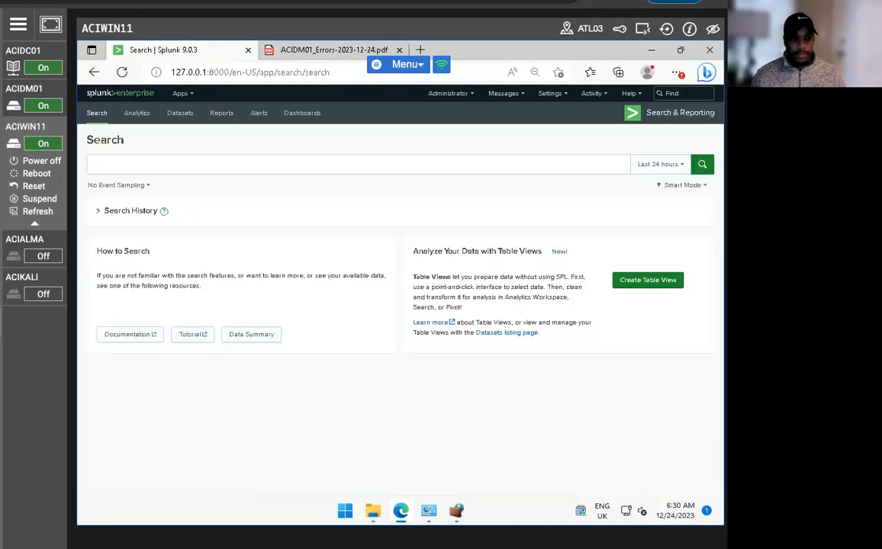
click(221, 113)
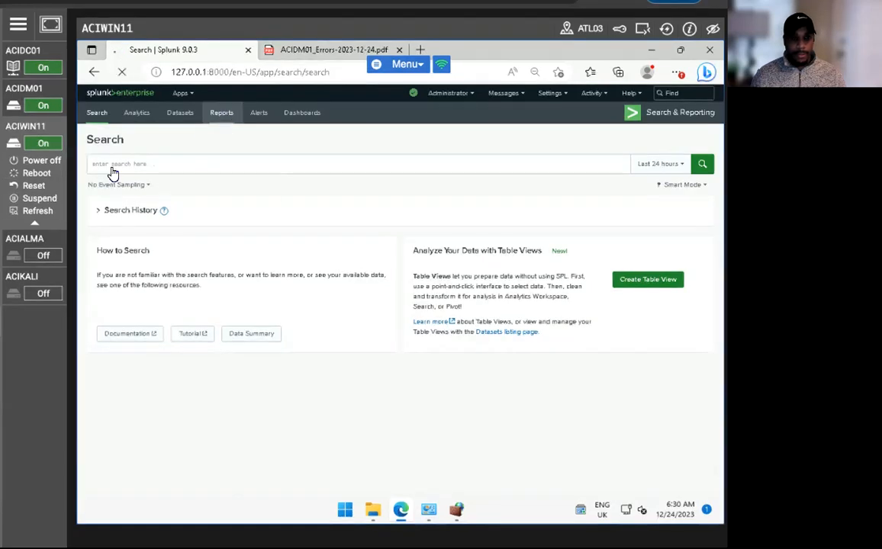